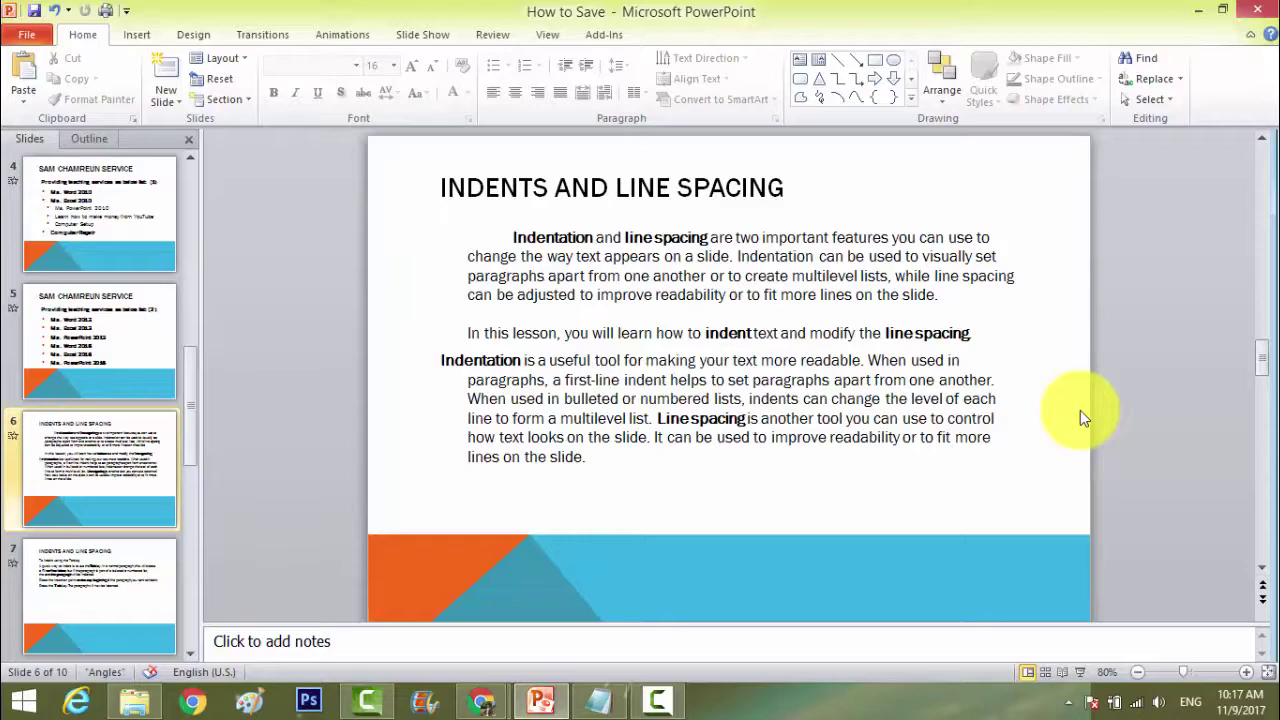
click(643, 205)
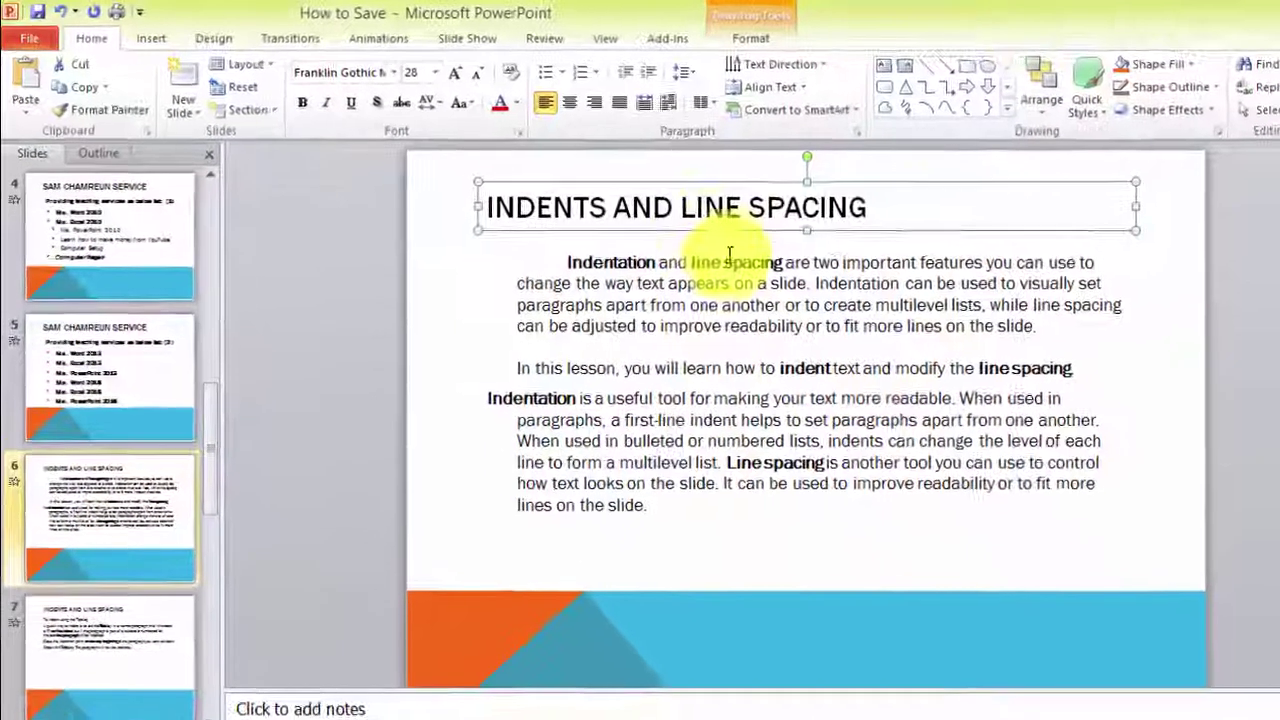
click(656, 234)
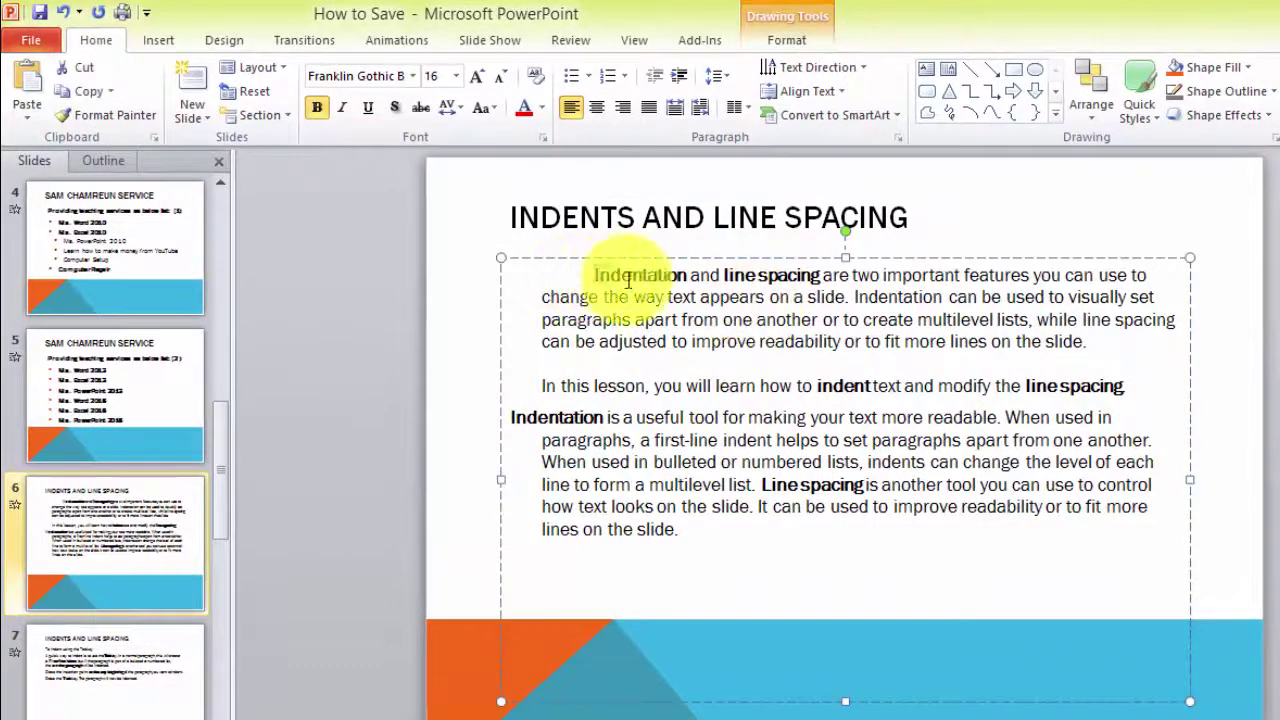
drag(594, 275, 1012, 345)
click(820, 323)
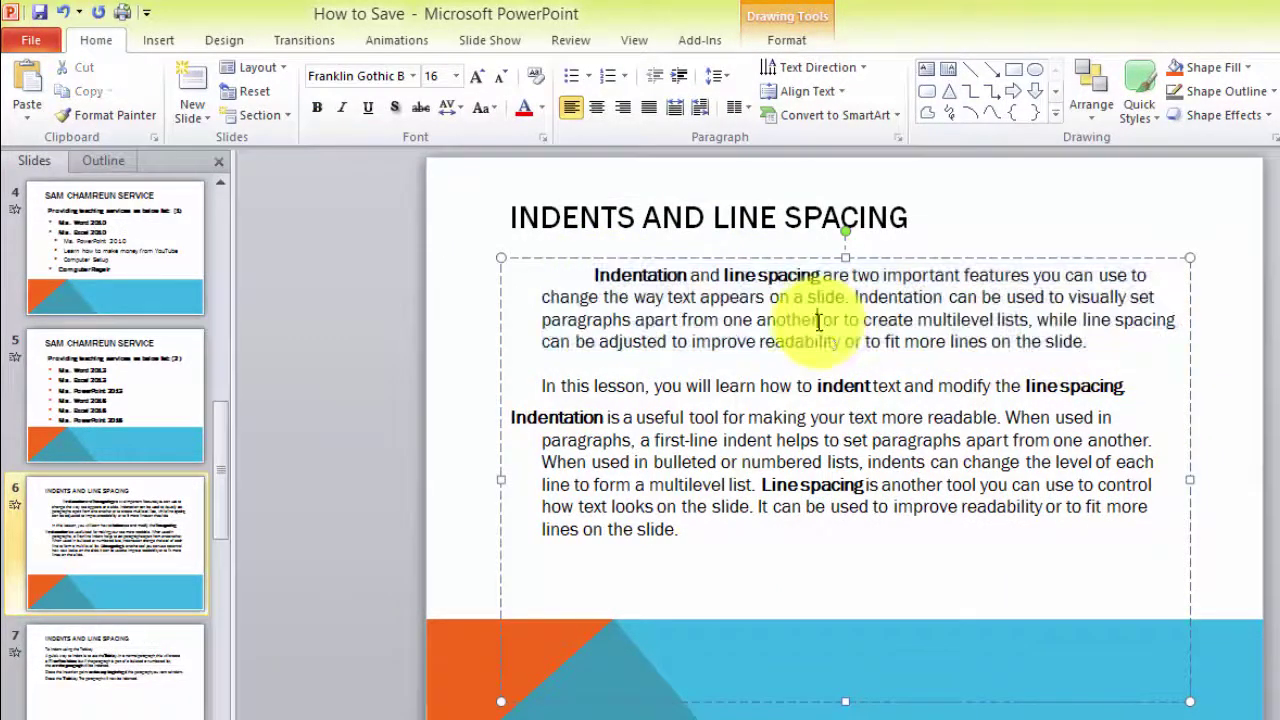
drag(594, 276, 1083, 338)
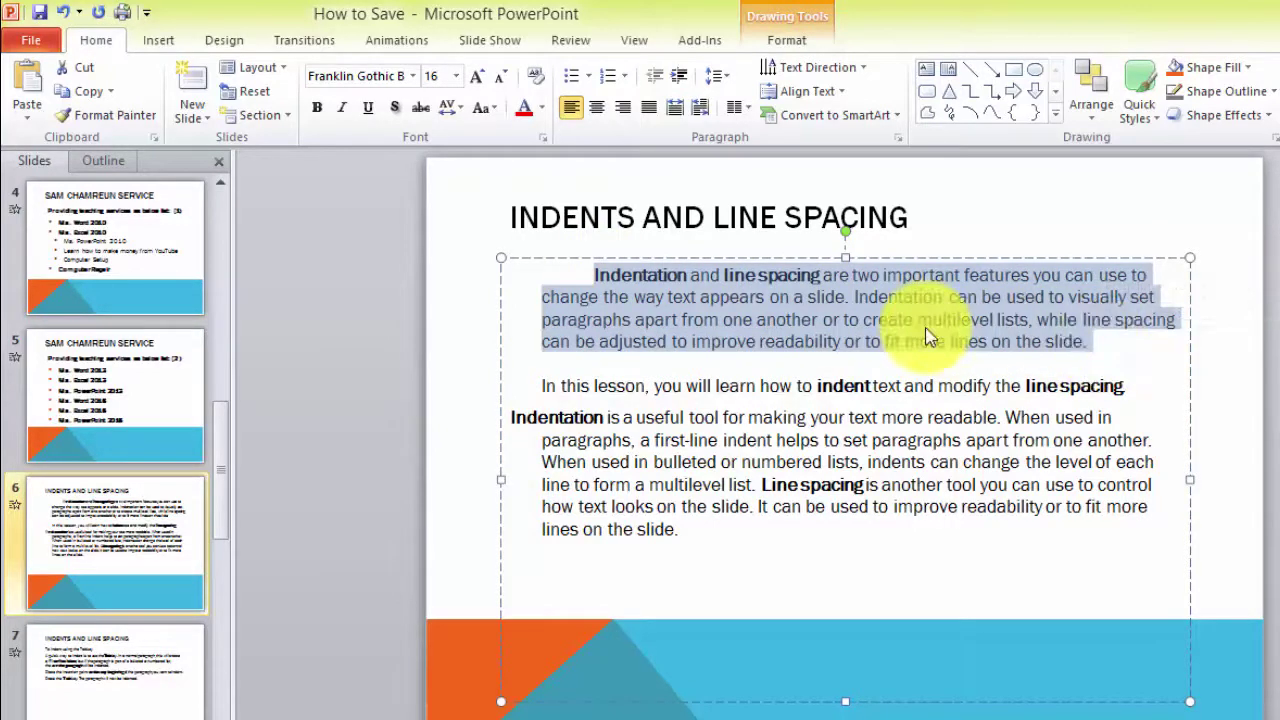
click(1100, 349)
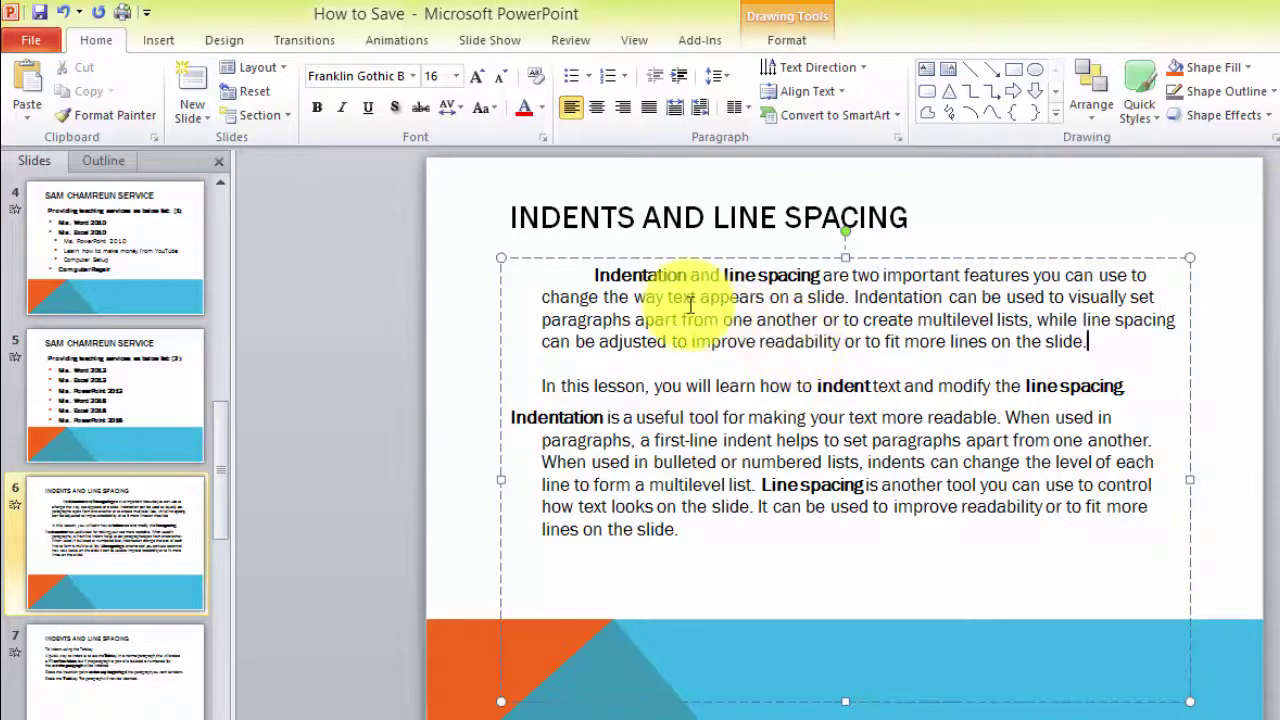
click(595, 275)
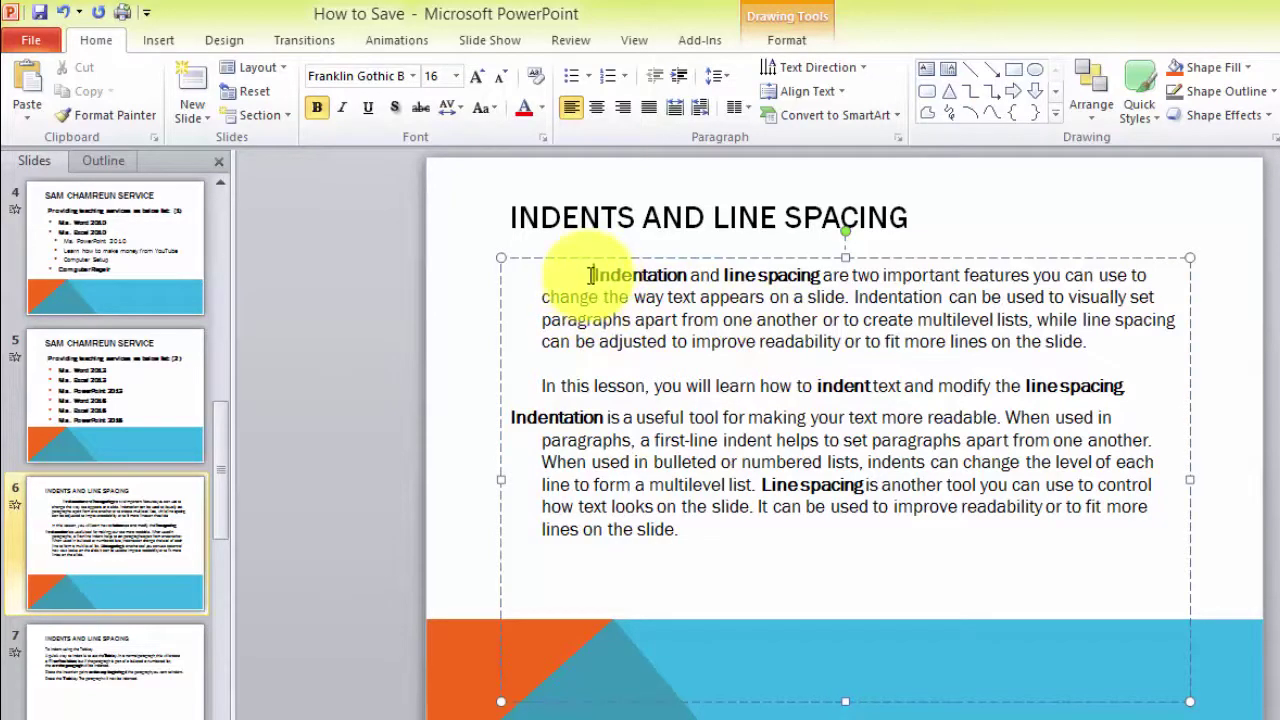
mouse_move(595, 275)
mouse_down()
mouse_move(812, 347)
mouse_move(1100, 345)
mouse_up()
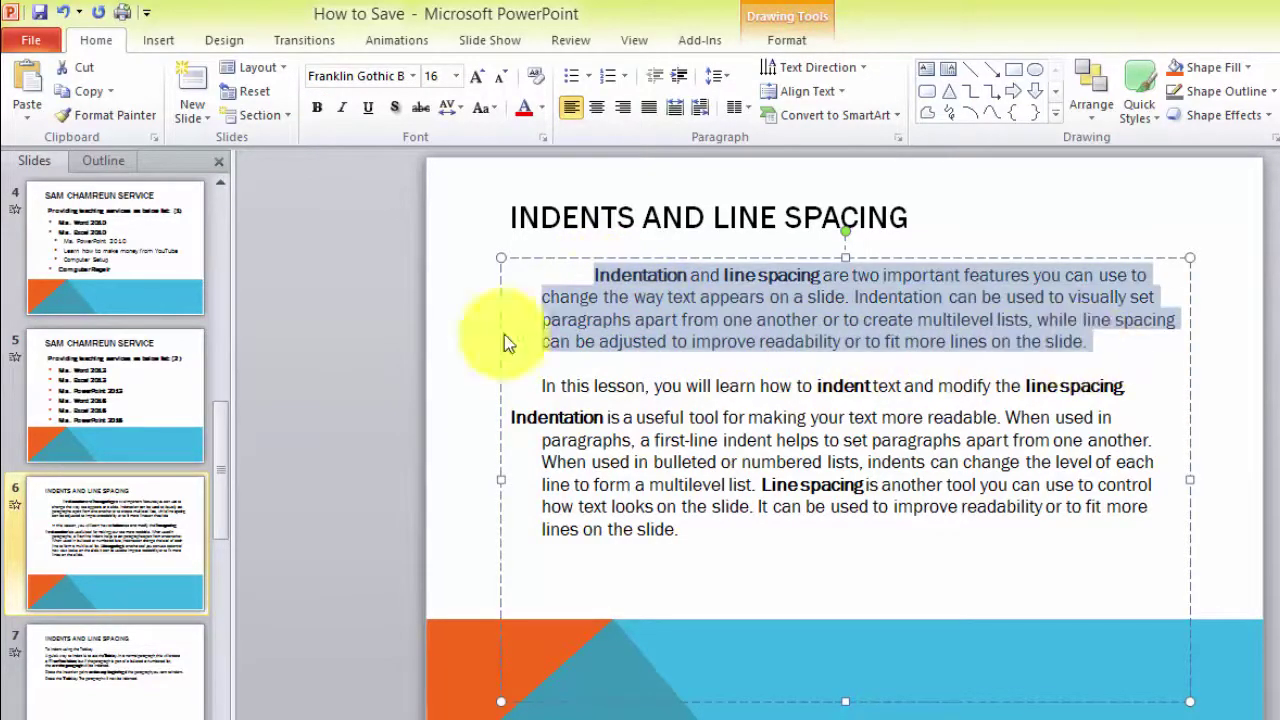
click(595, 273)
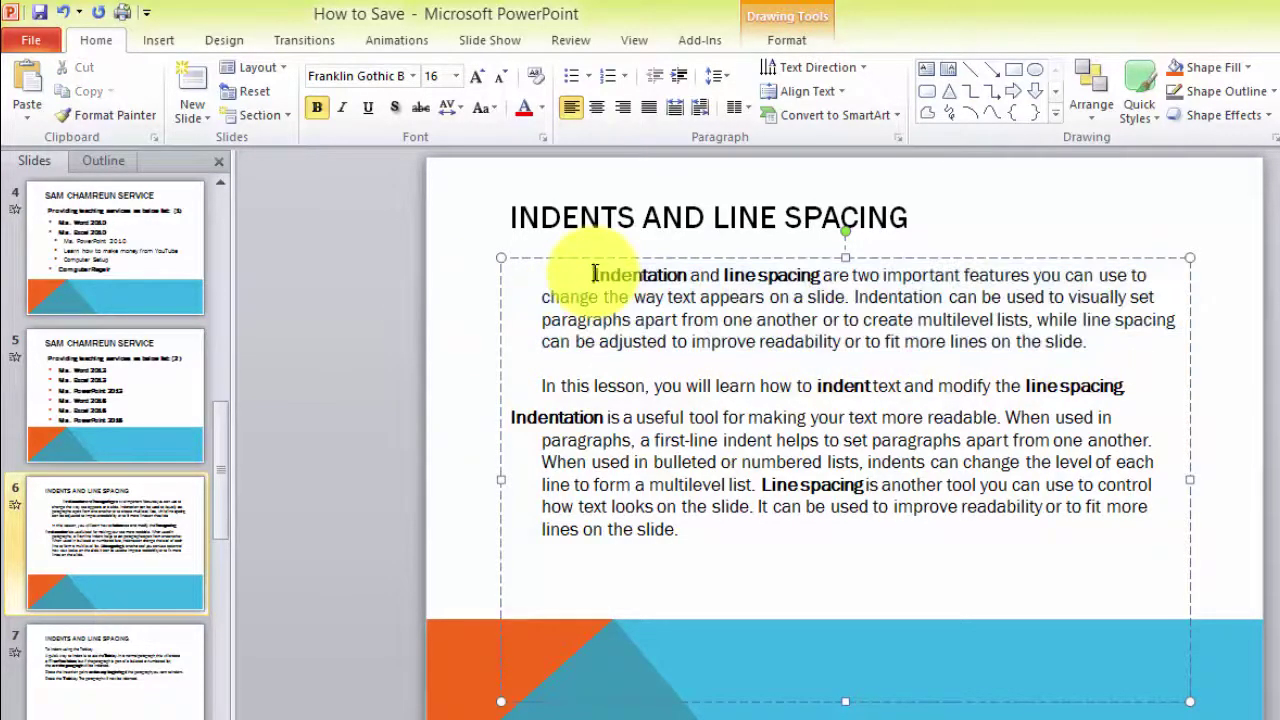
key(BackSpace)
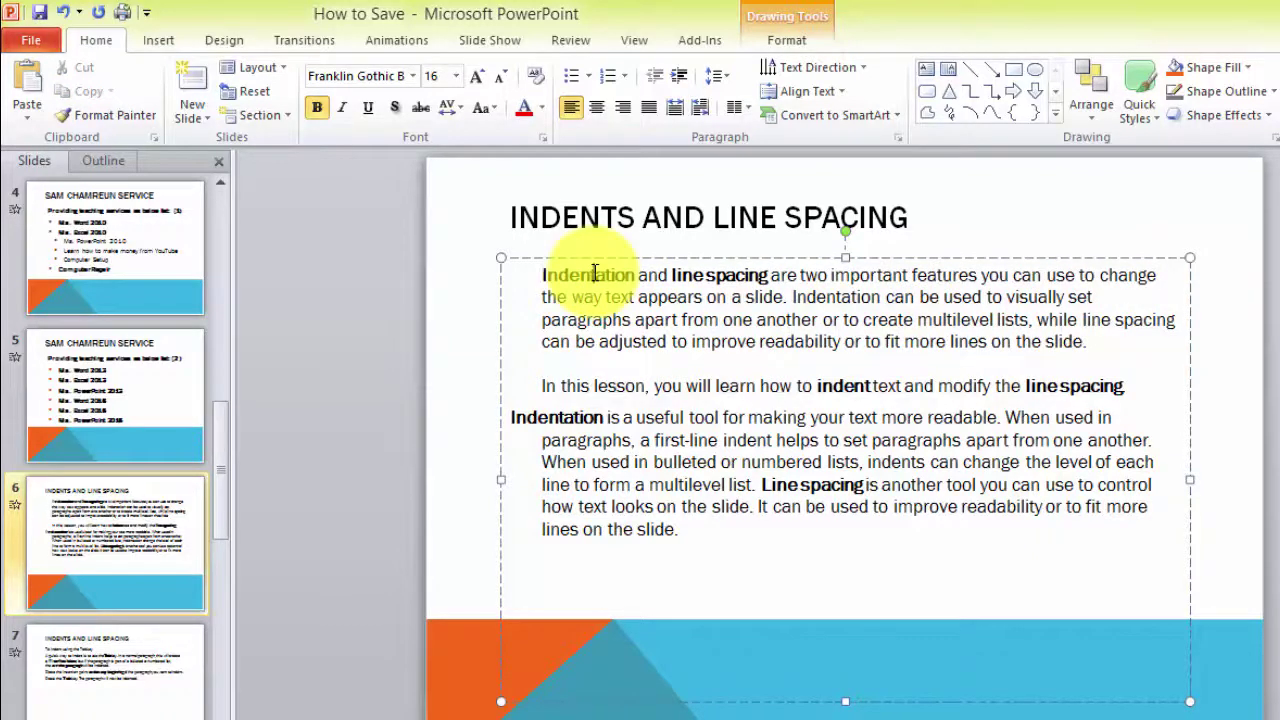
key(Tab)
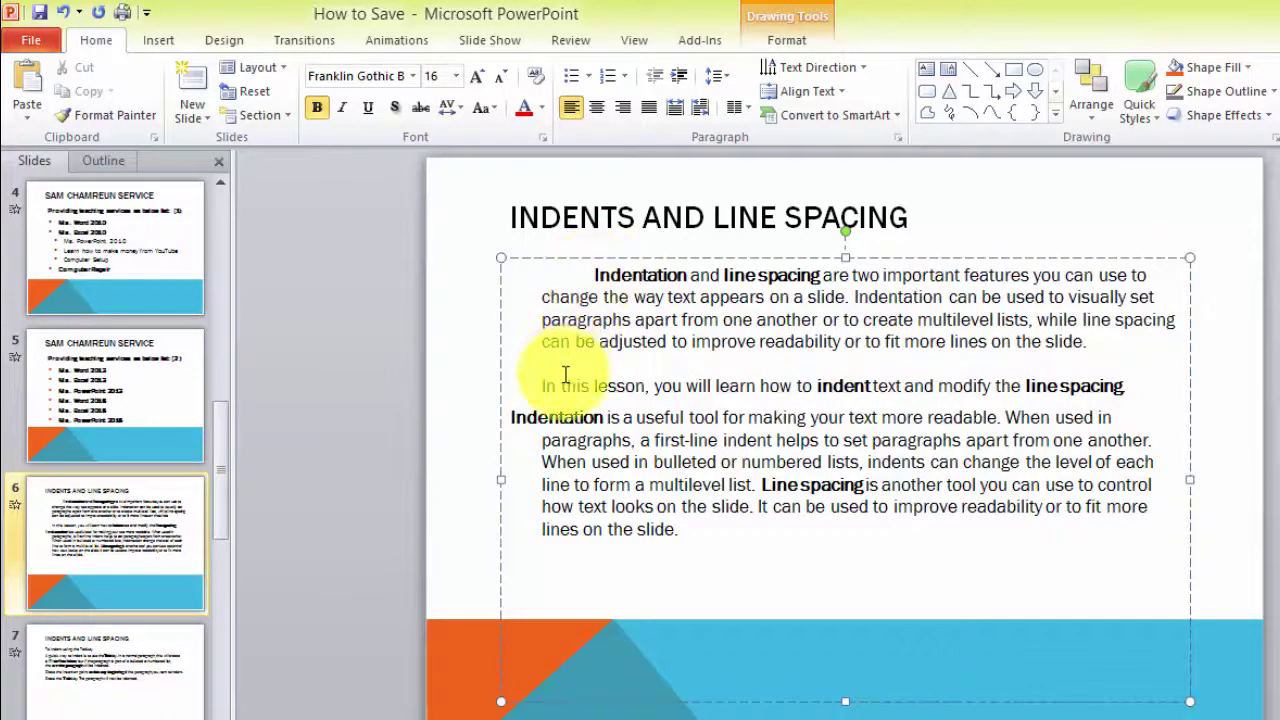
click(577, 420)
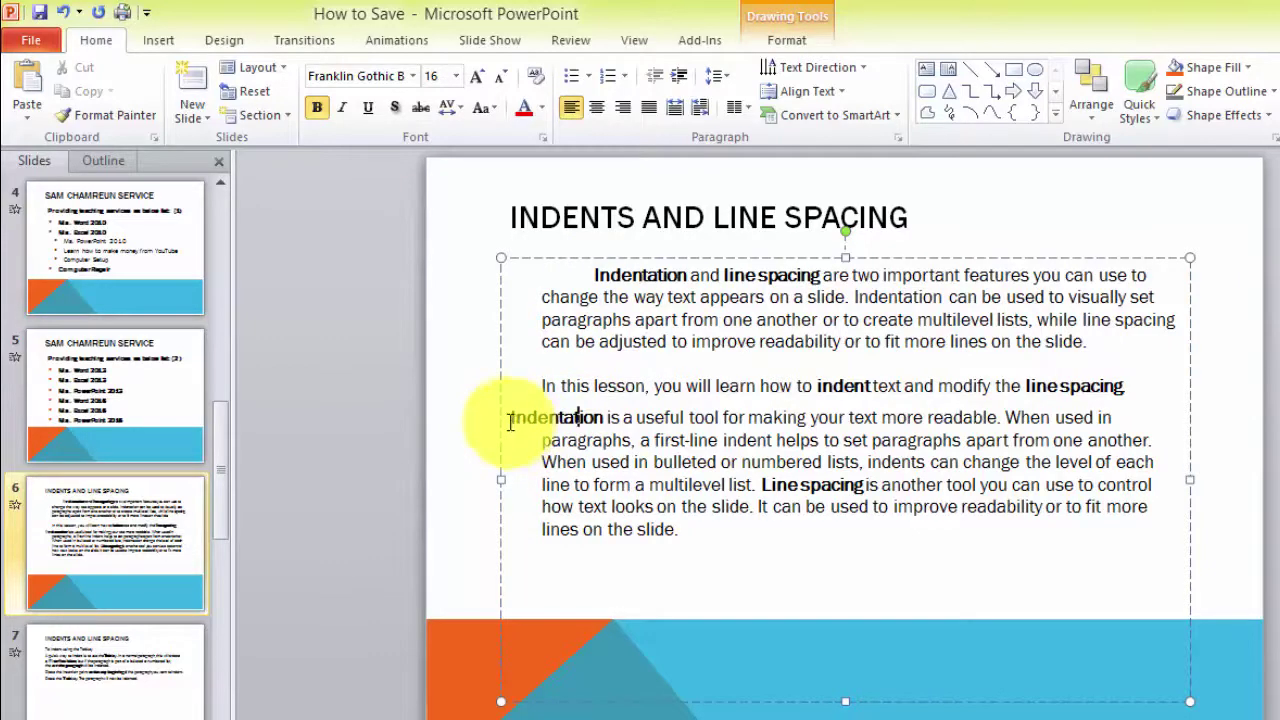
mouse_move(512, 419)
mouse_down()
mouse_move(624, 421)
mouse_move(673, 529)
mouse_up()
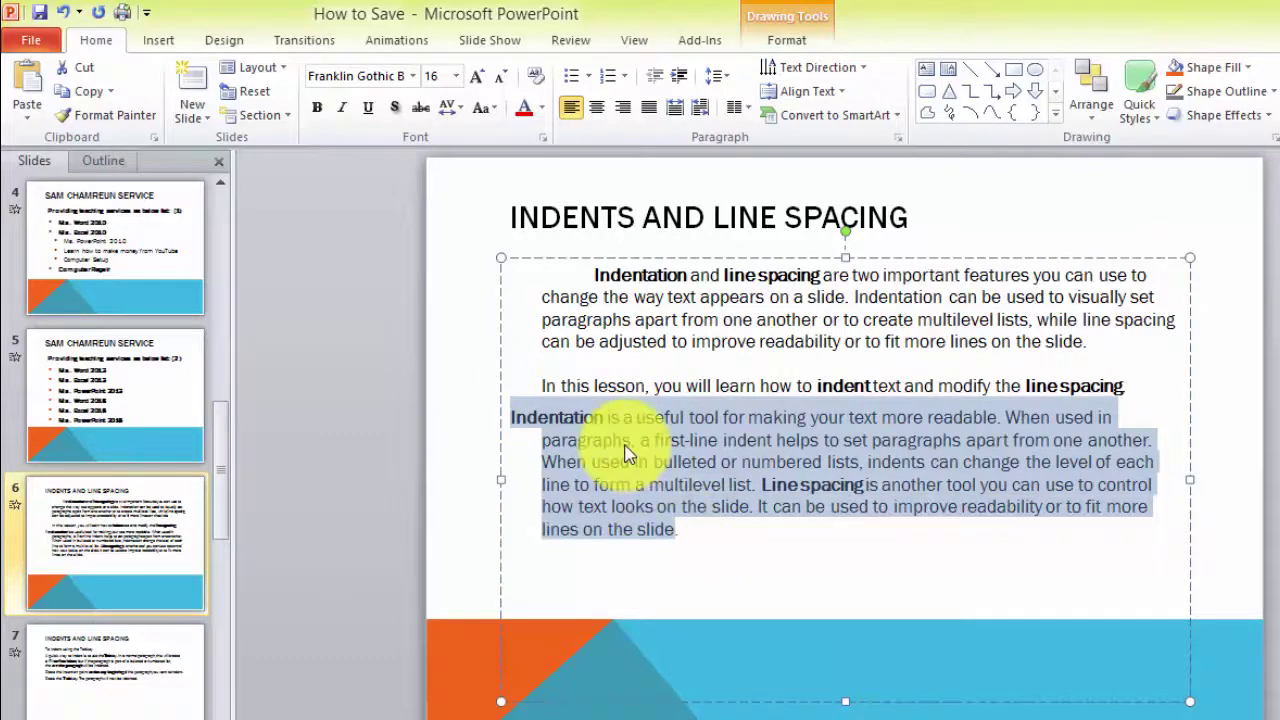
click(580, 422)
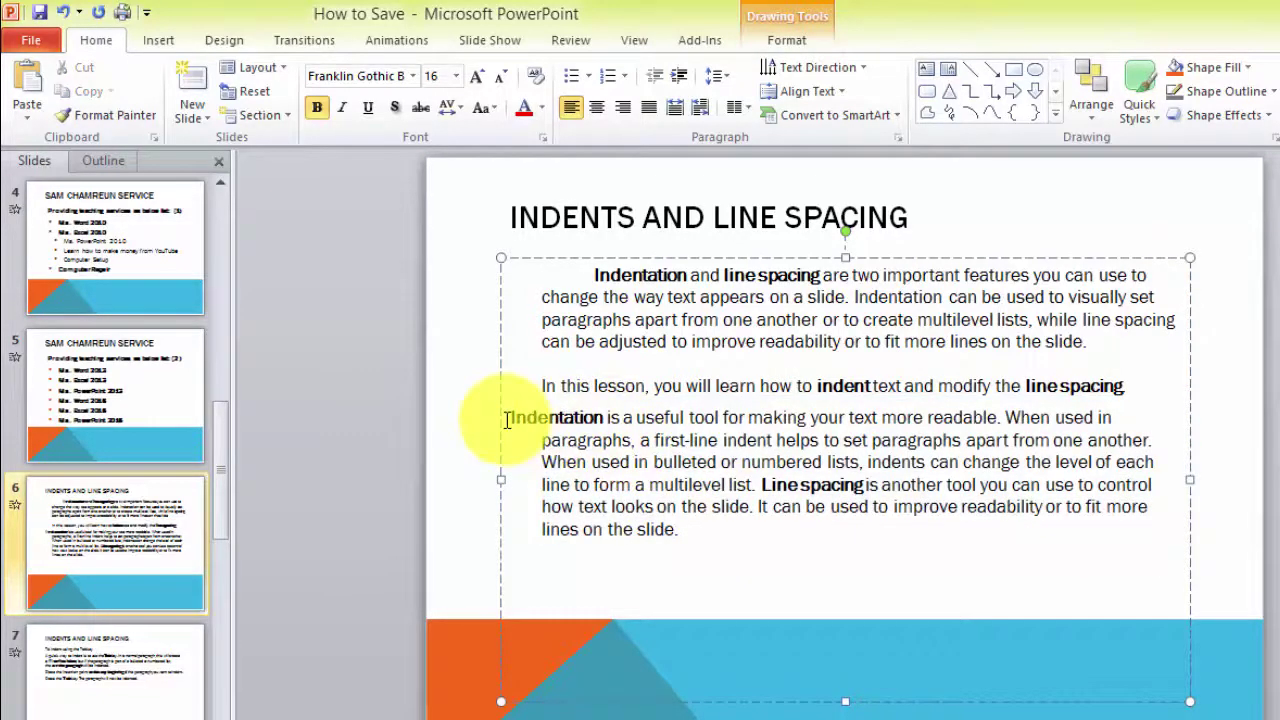
drag(509, 419, 617, 488)
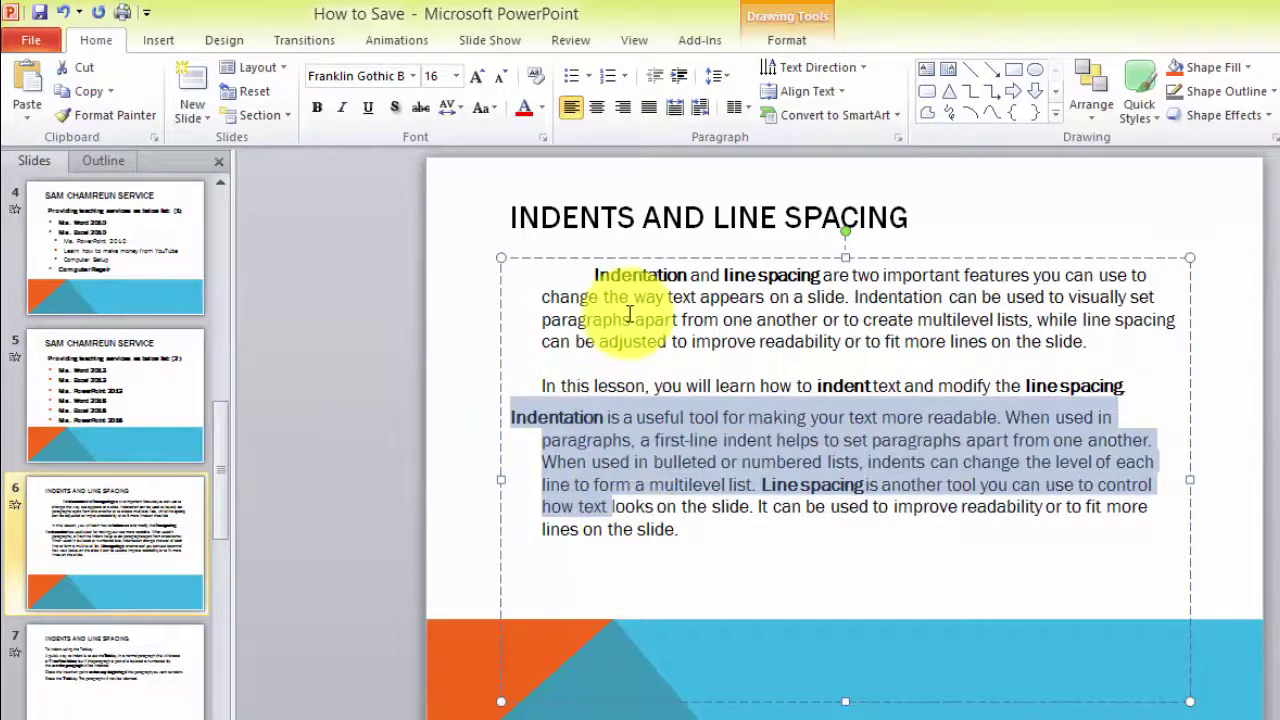
mouse_move(593, 276)
mouse_down()
mouse_move(651, 316)
mouse_move(1097, 333)
mouse_up()
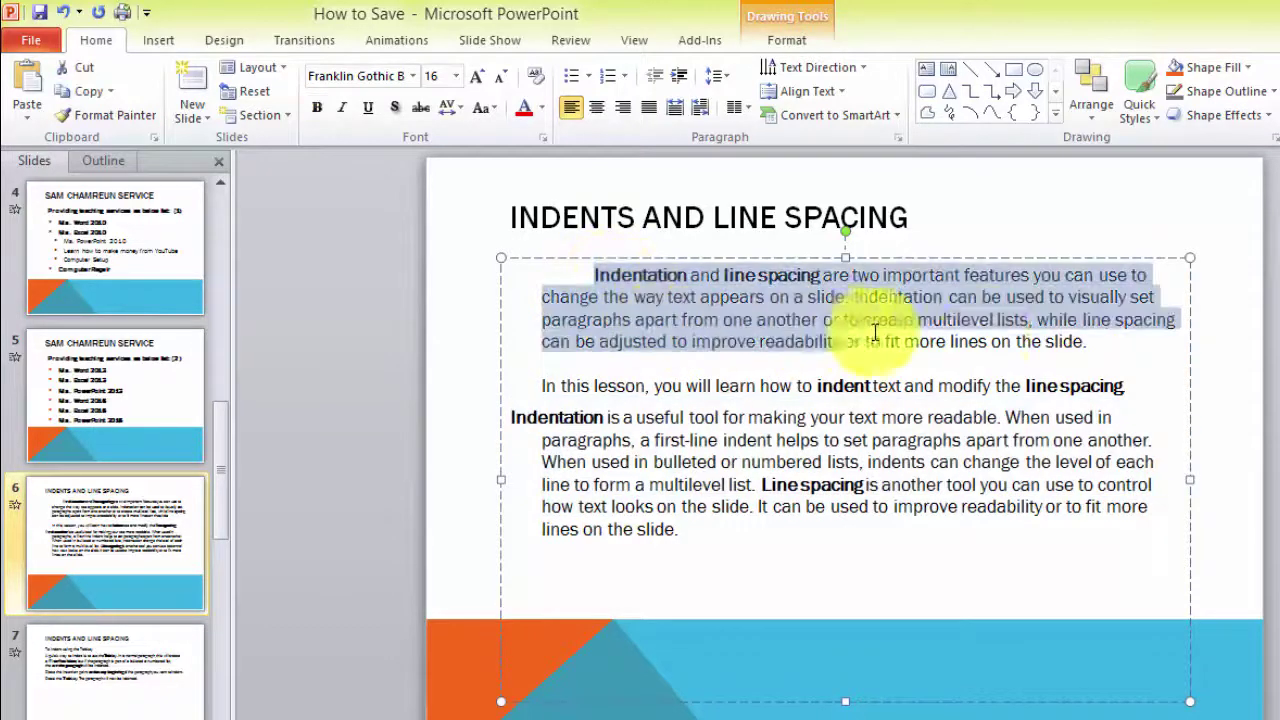
click(644, 320)
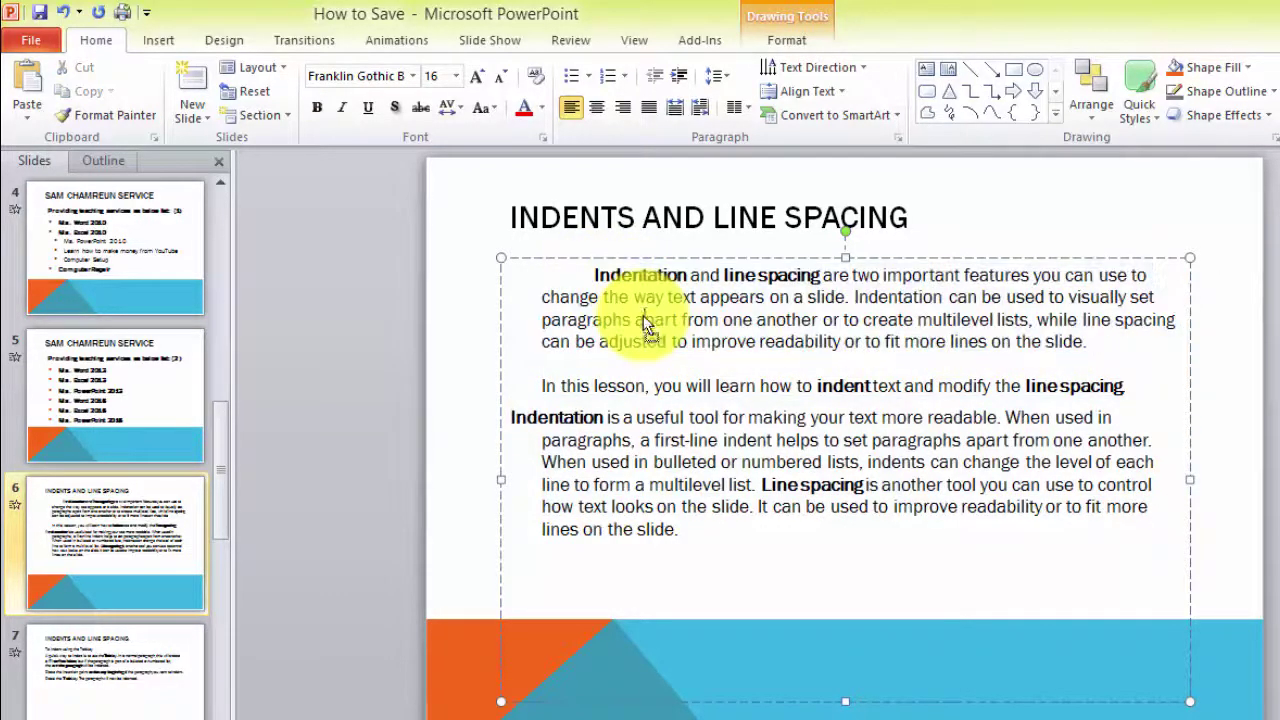
click(507, 419)
drag(507, 419, 716, 419)
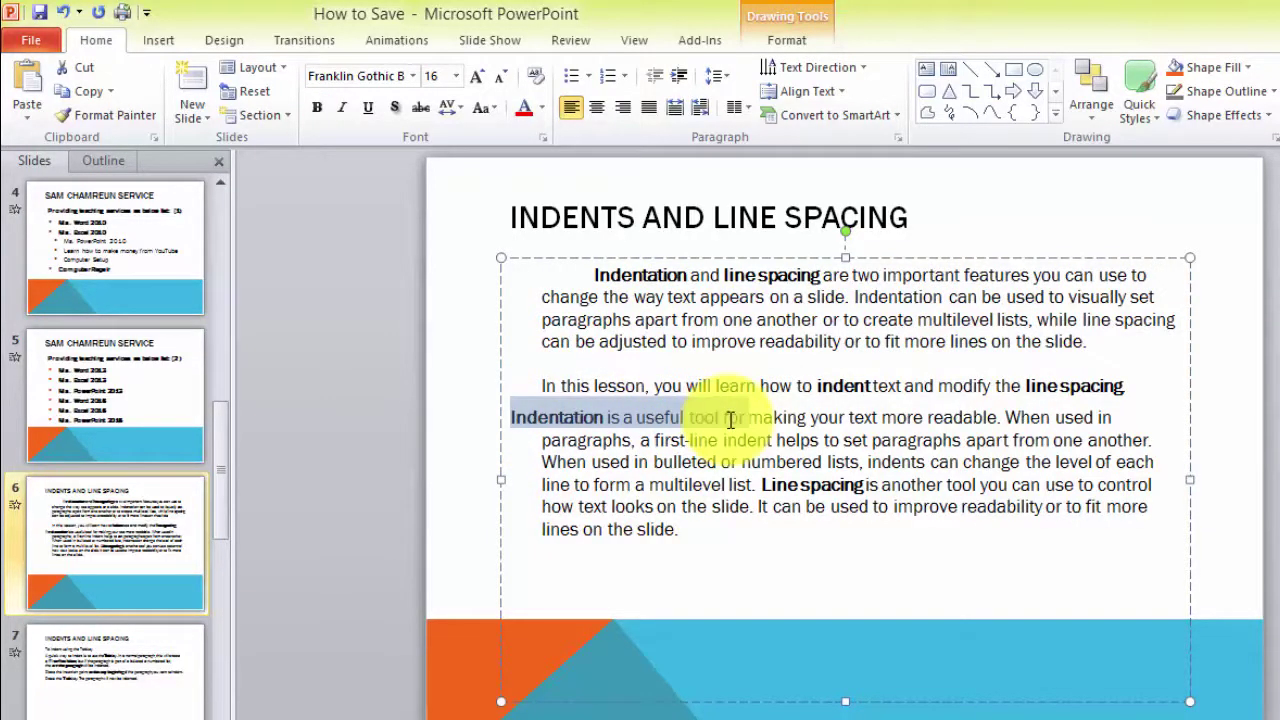
drag(716, 419, 811, 419)
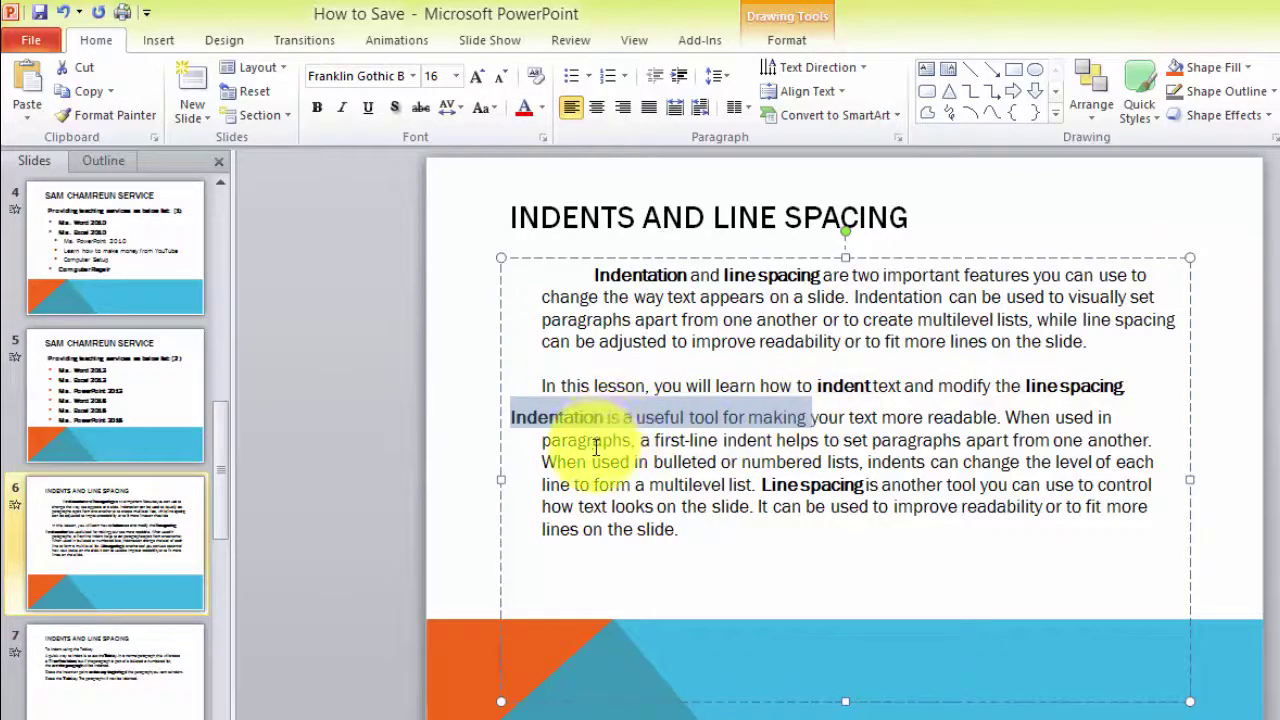
drag(512, 417, 621, 427)
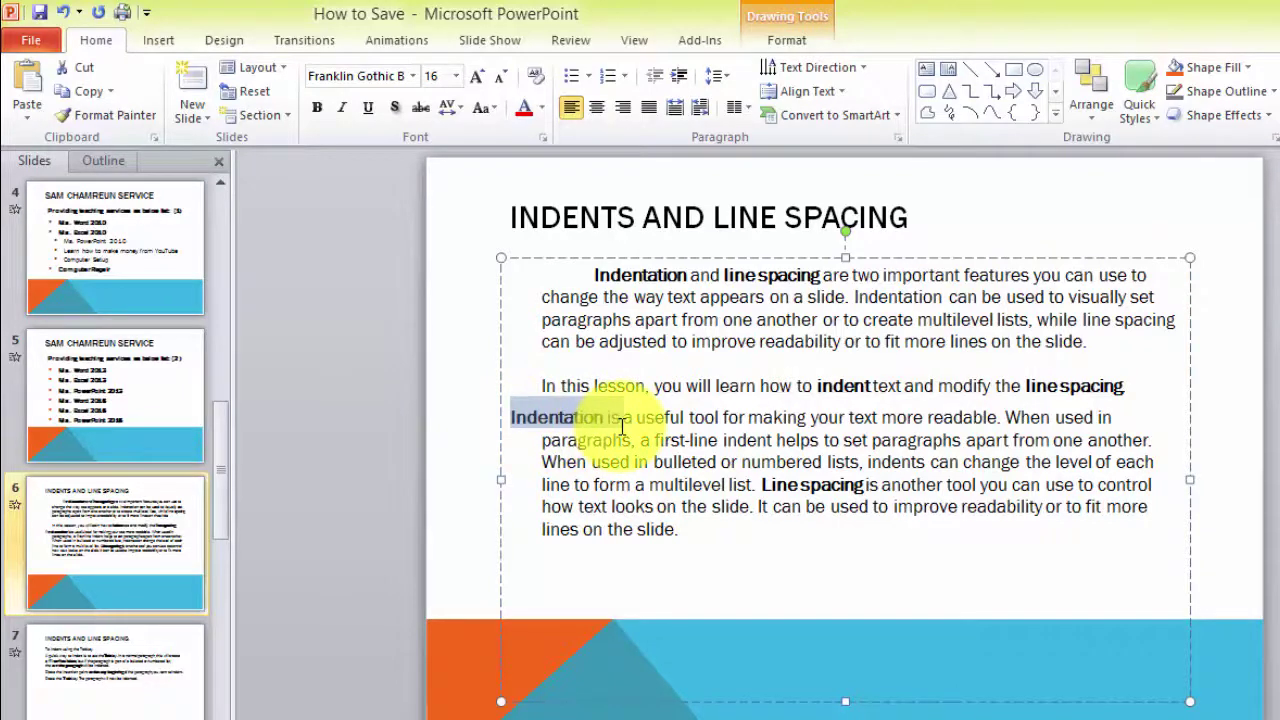
click(640, 462)
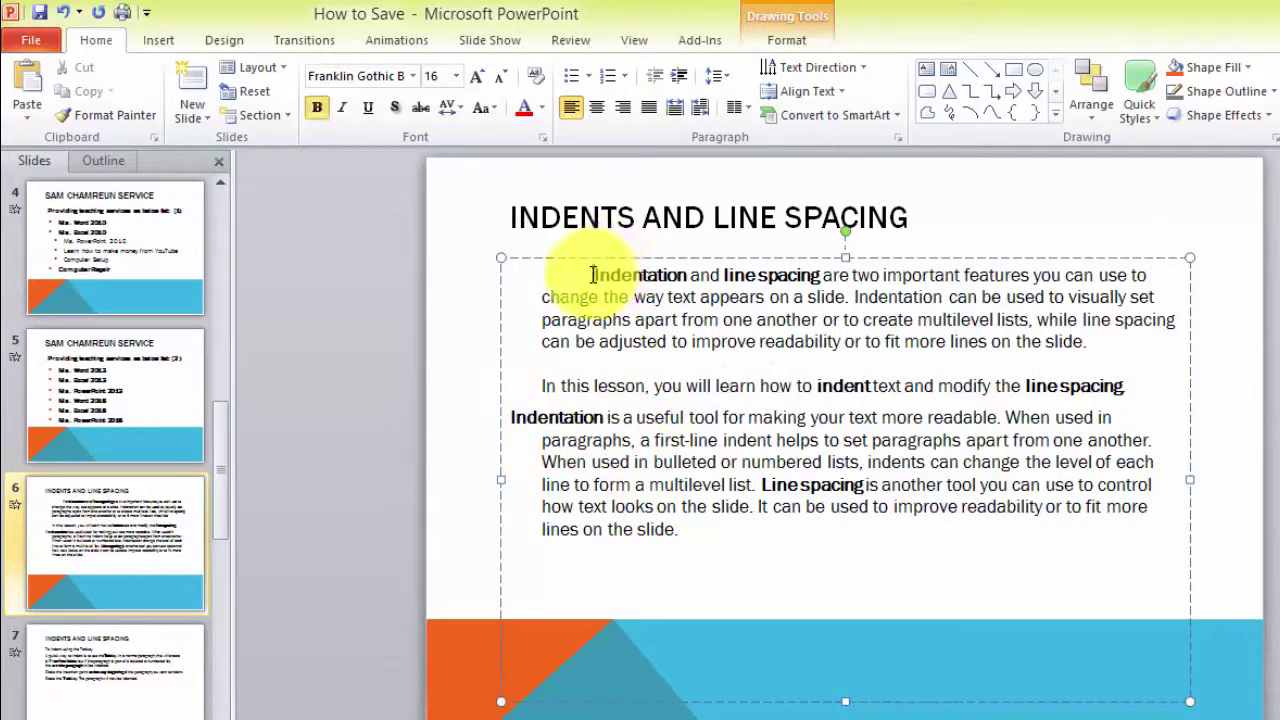
click(567, 440)
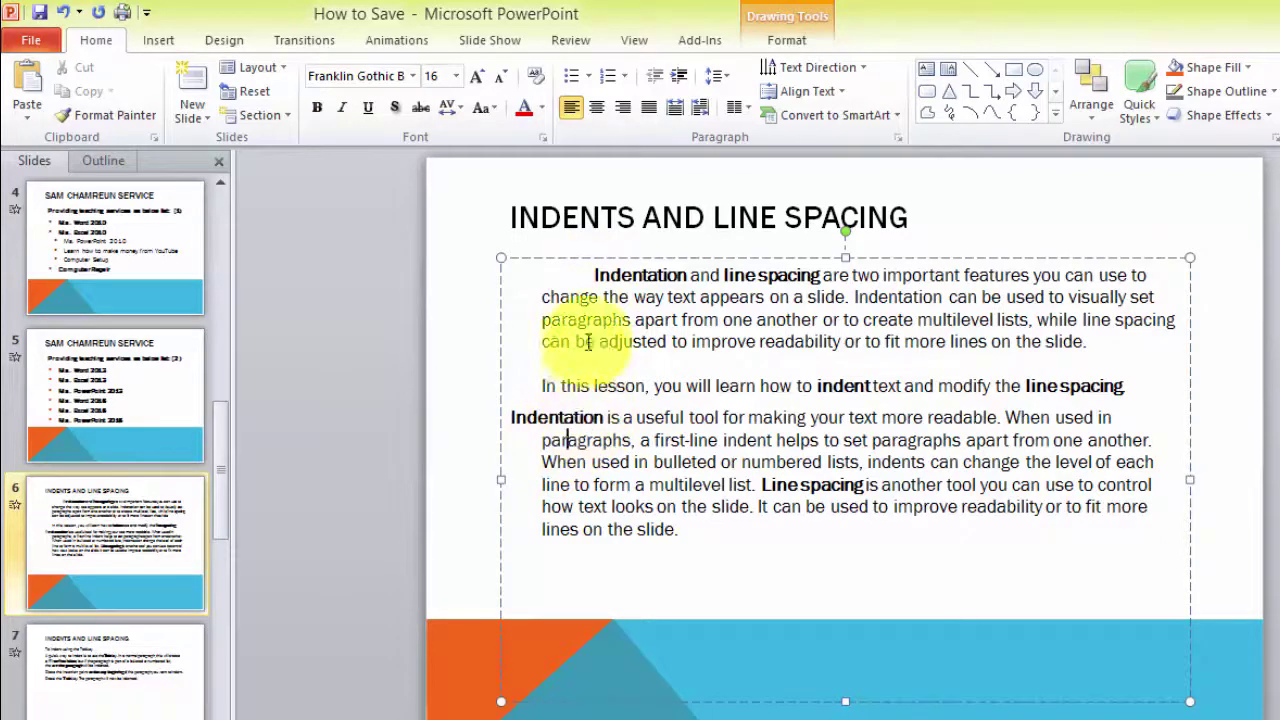
click(593, 275)
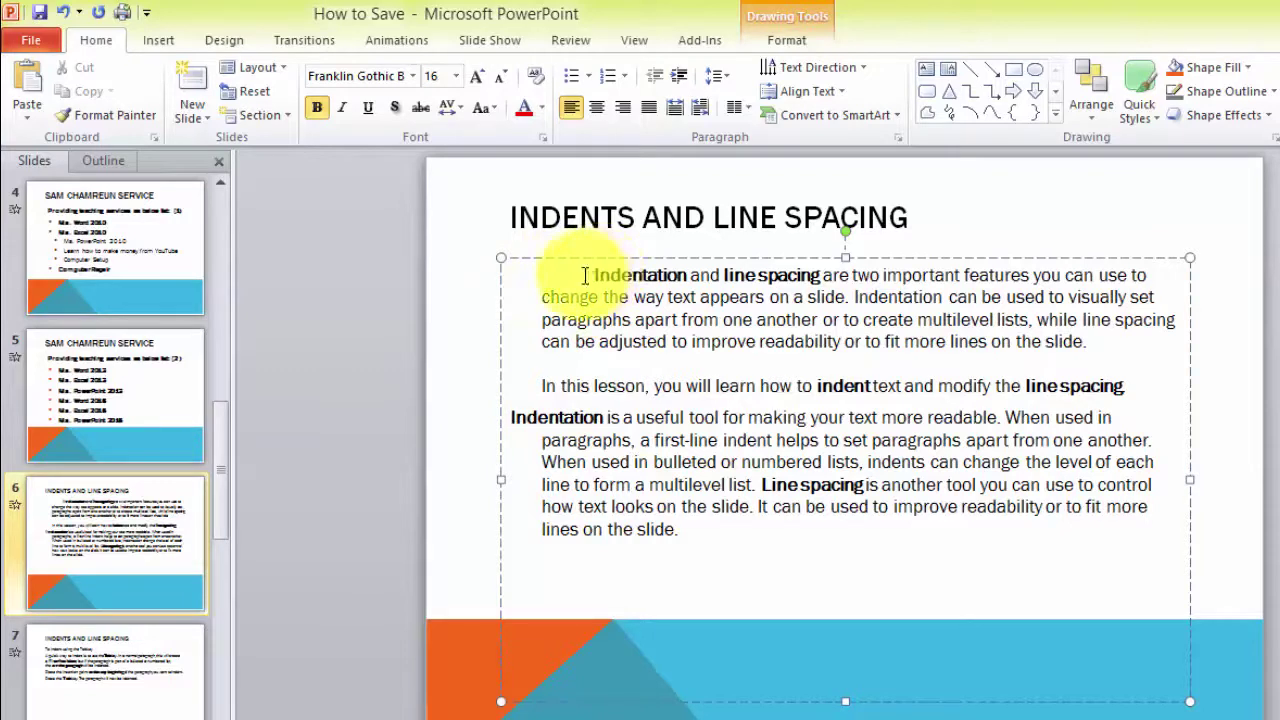
drag(585, 276, 1090, 342)
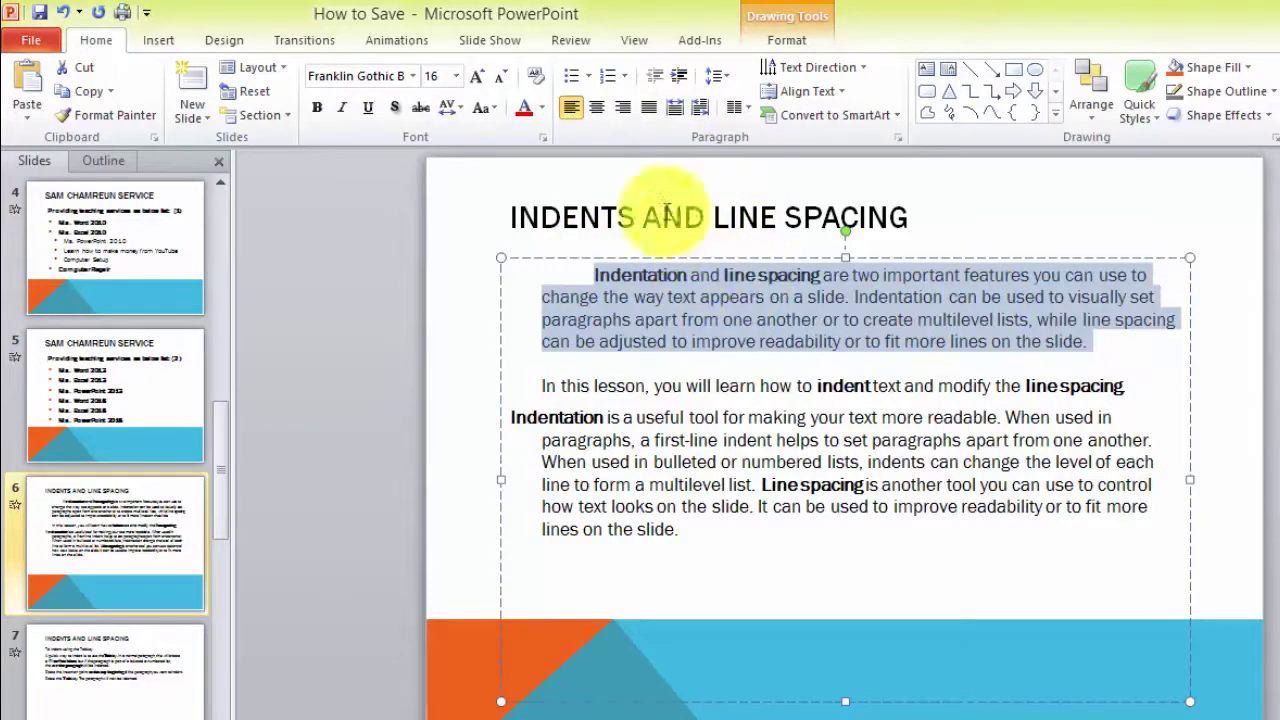
- Show the Line Spacing choices from 1.0 to 3.0 for the opening paragraph on slide 6
click(732, 77)
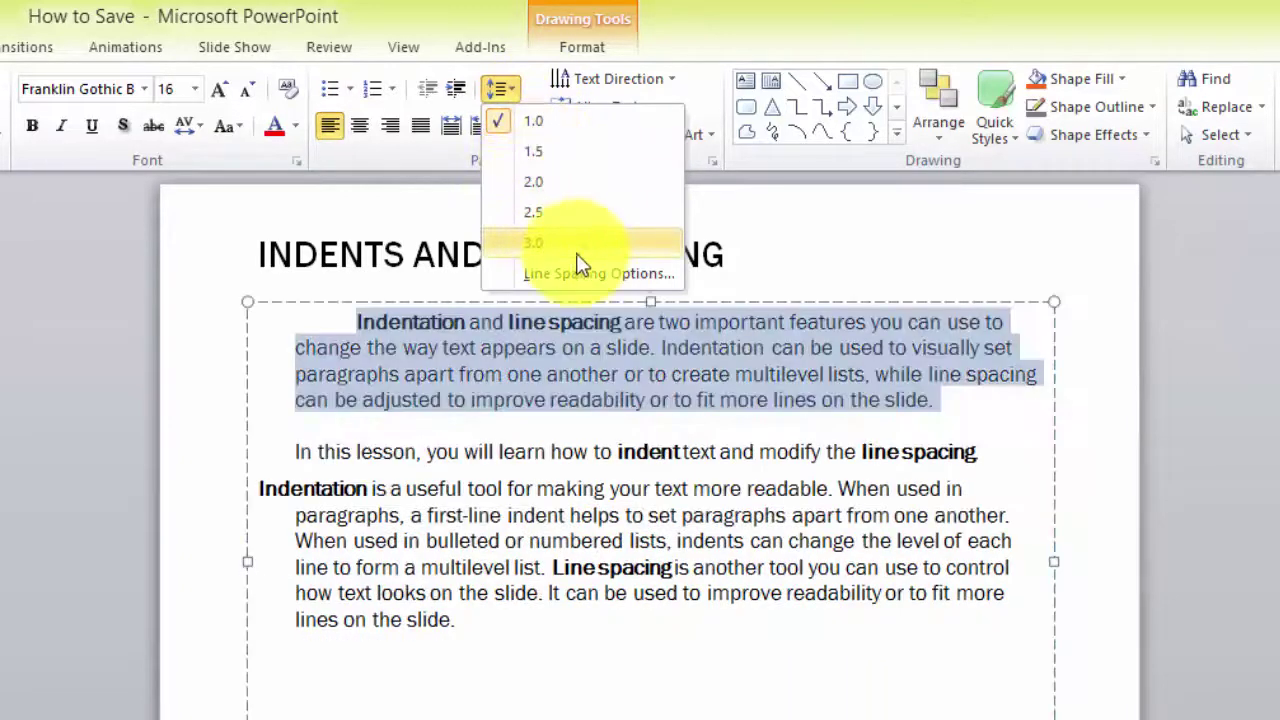
- In the Paragraph dialog, set the opening paragraph's line spacing to Multiple at 1.25
click(590, 276)
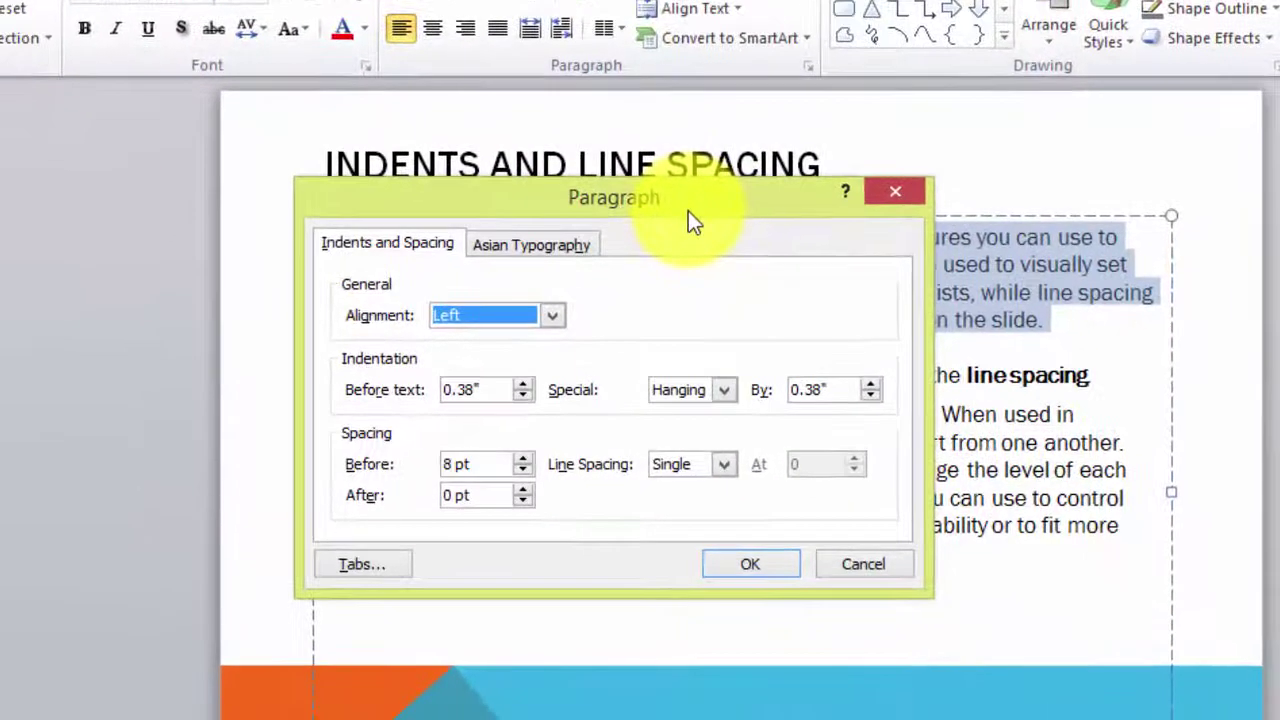
click(724, 464)
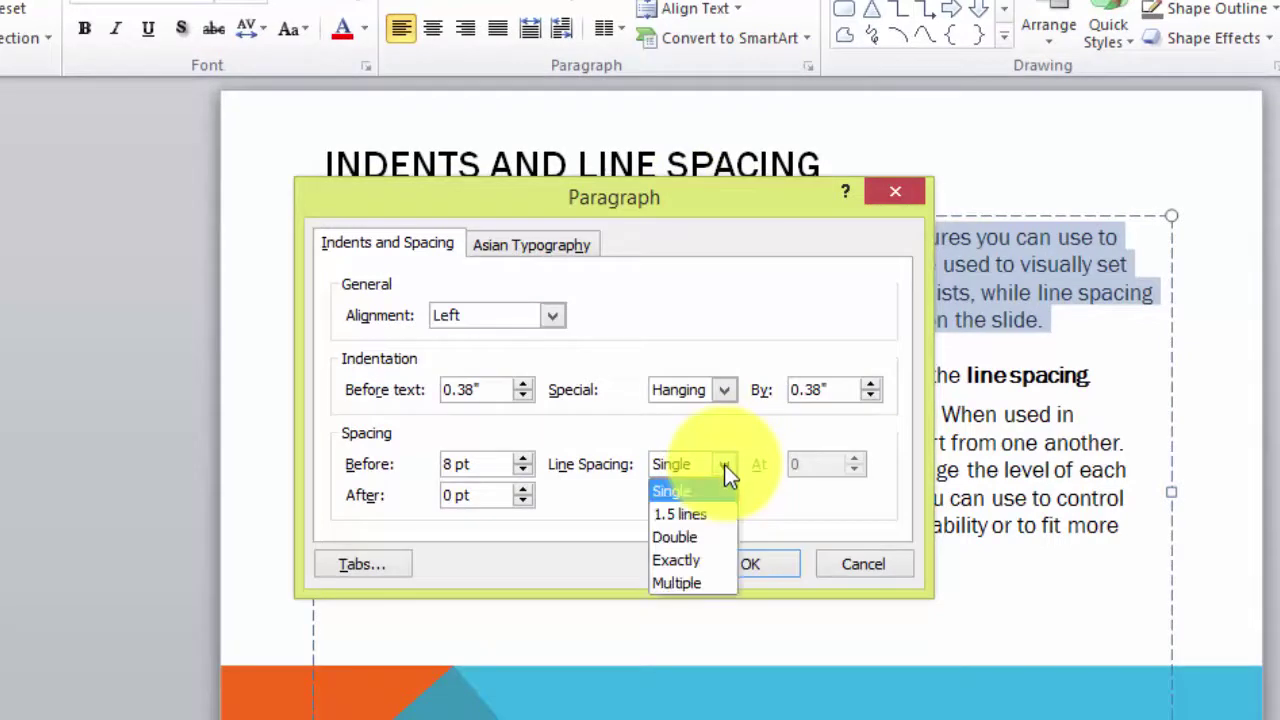
click(691, 582)
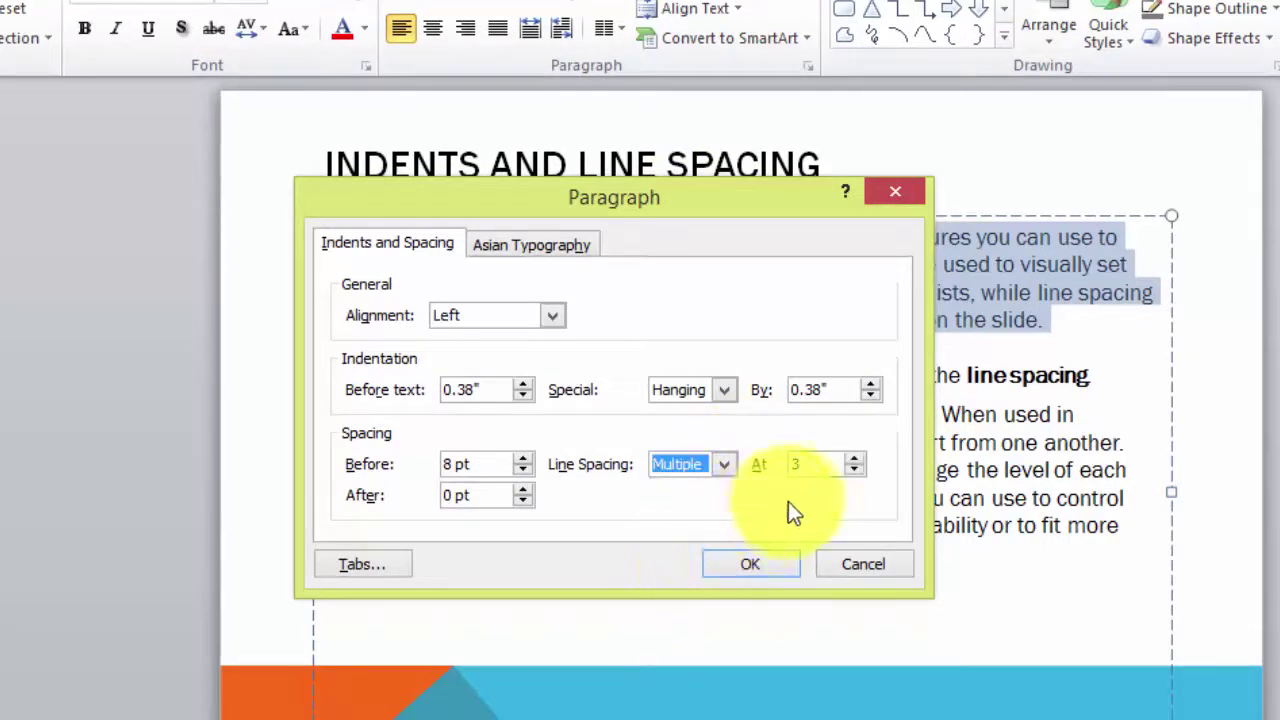
click(825, 467)
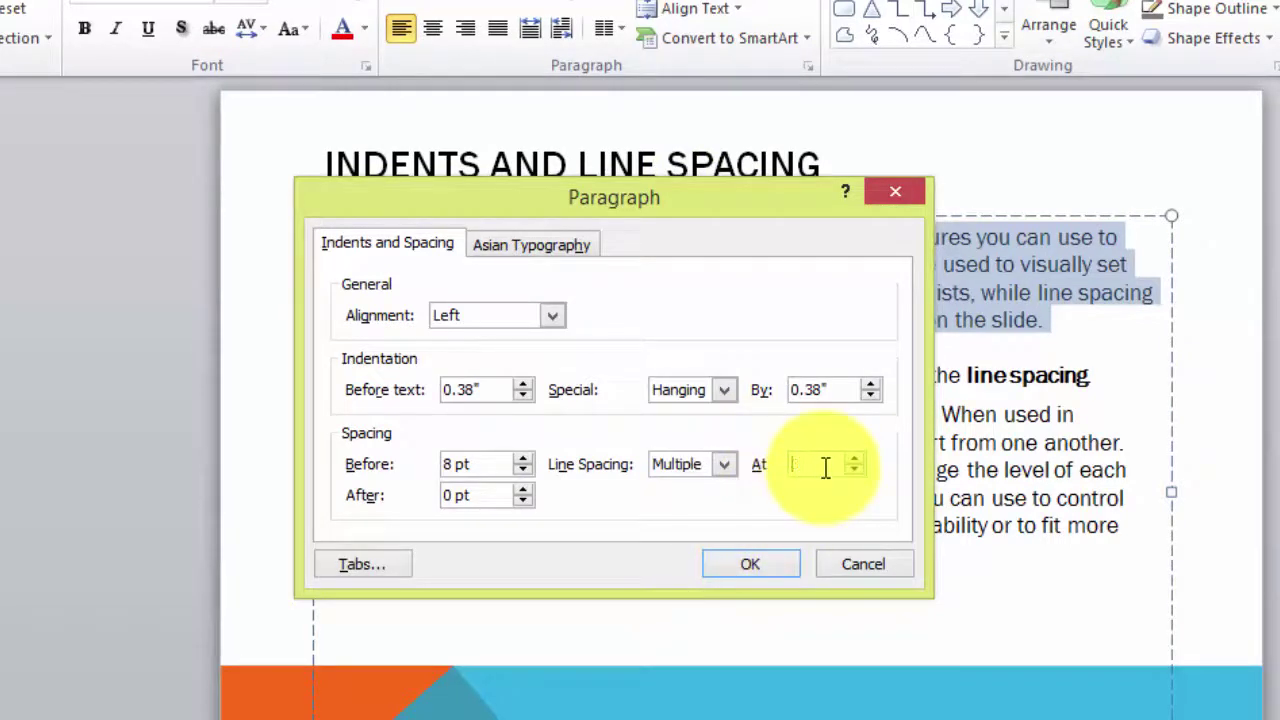
text(1.25)
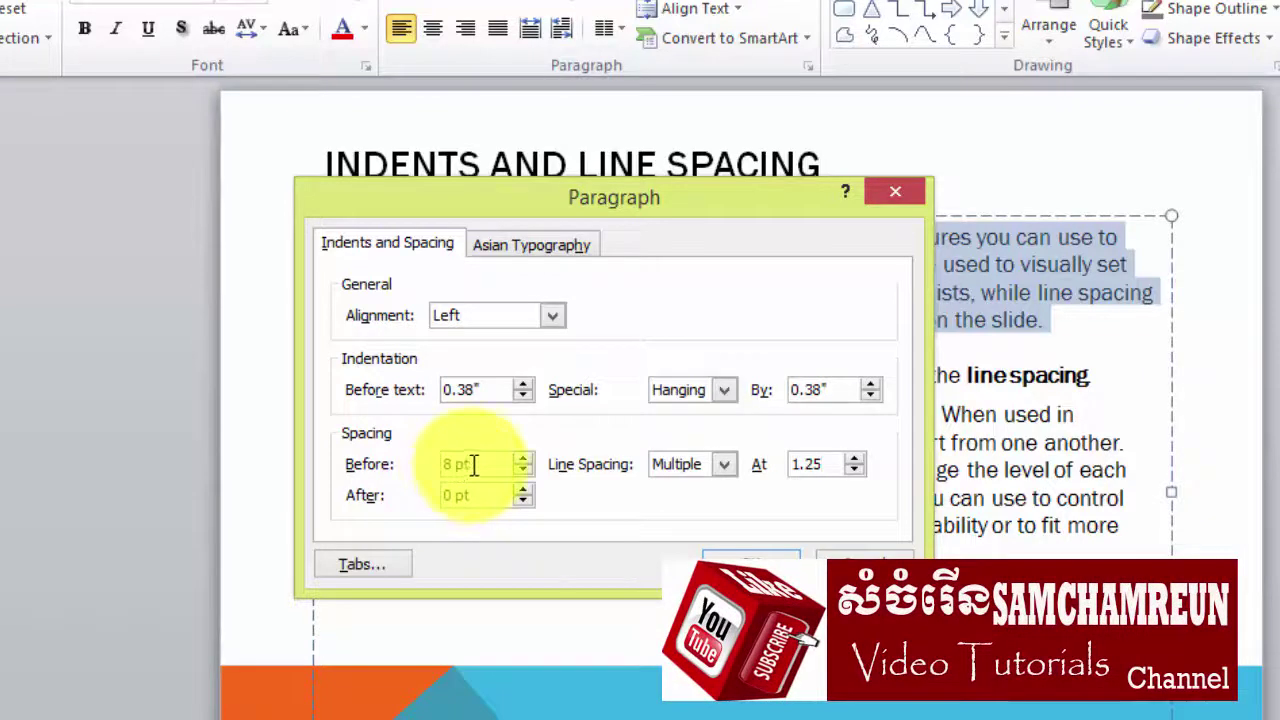
drag(528, 195, 747, 204)
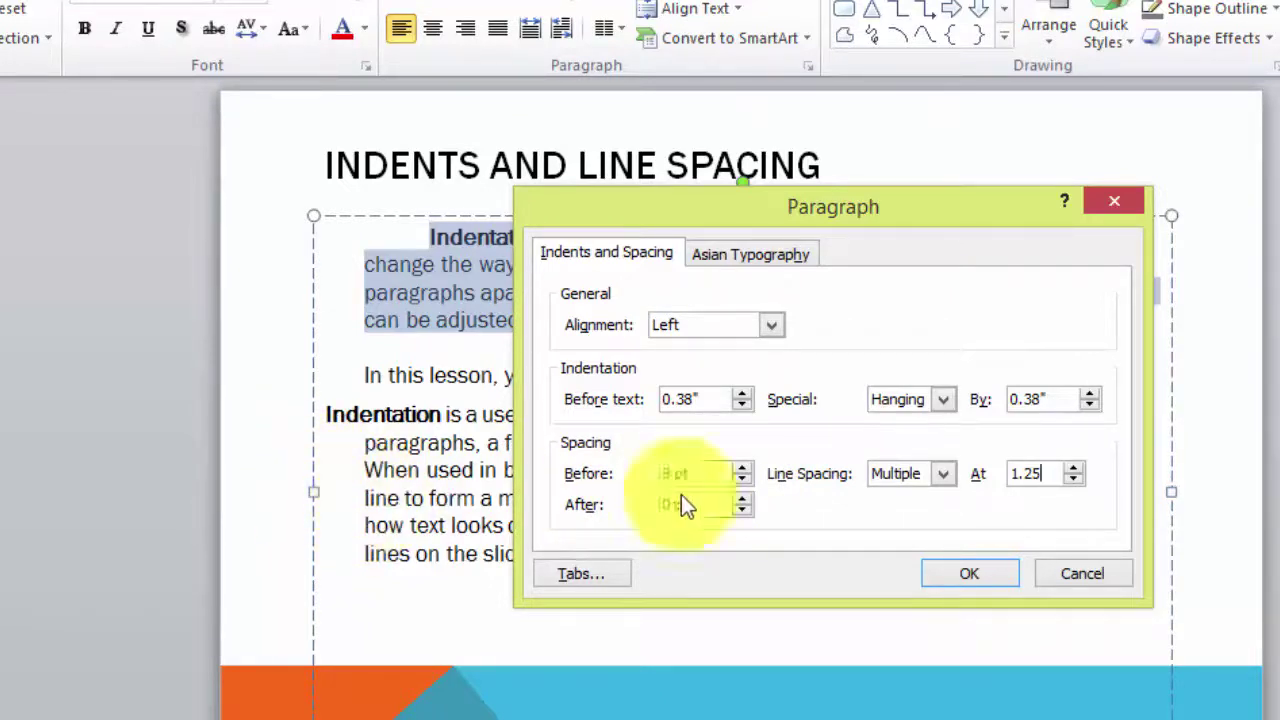
drag(948, 230, 849, 227)
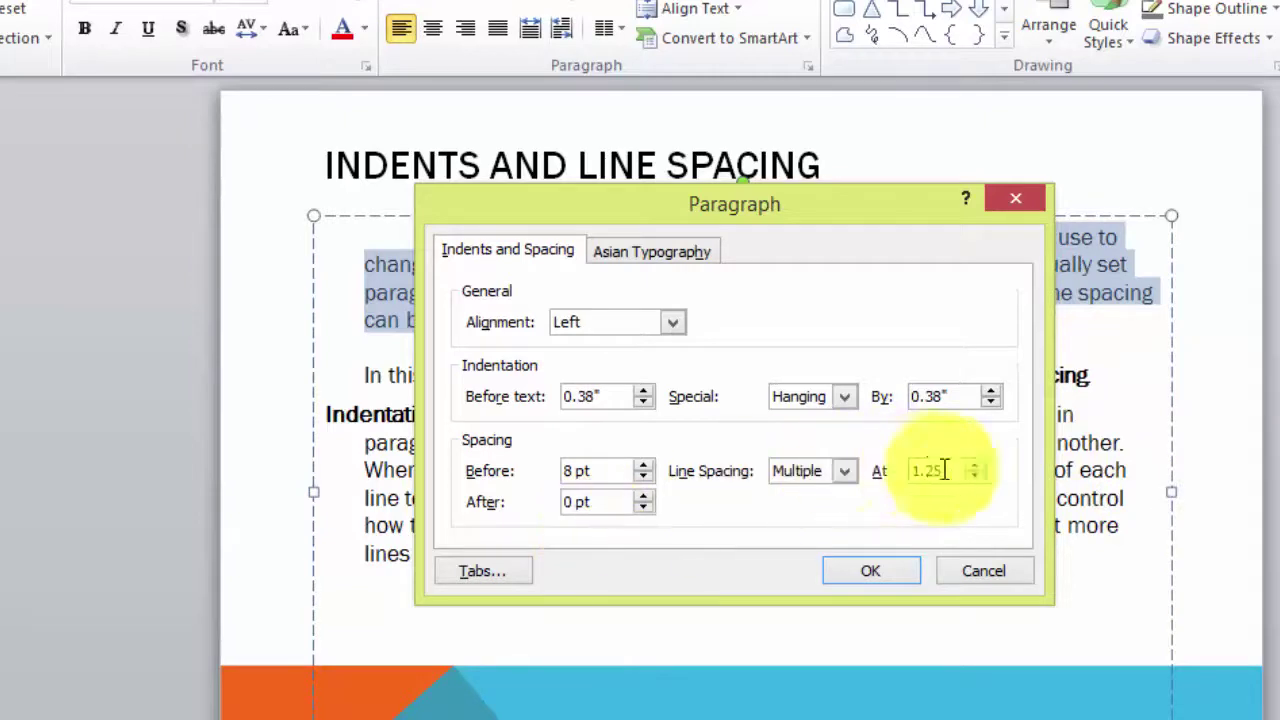
- Apply the 1.25 spacing to the opening paragraph, then give the Indentation paragraph Multiple 1.25 spacing
click(880, 573)
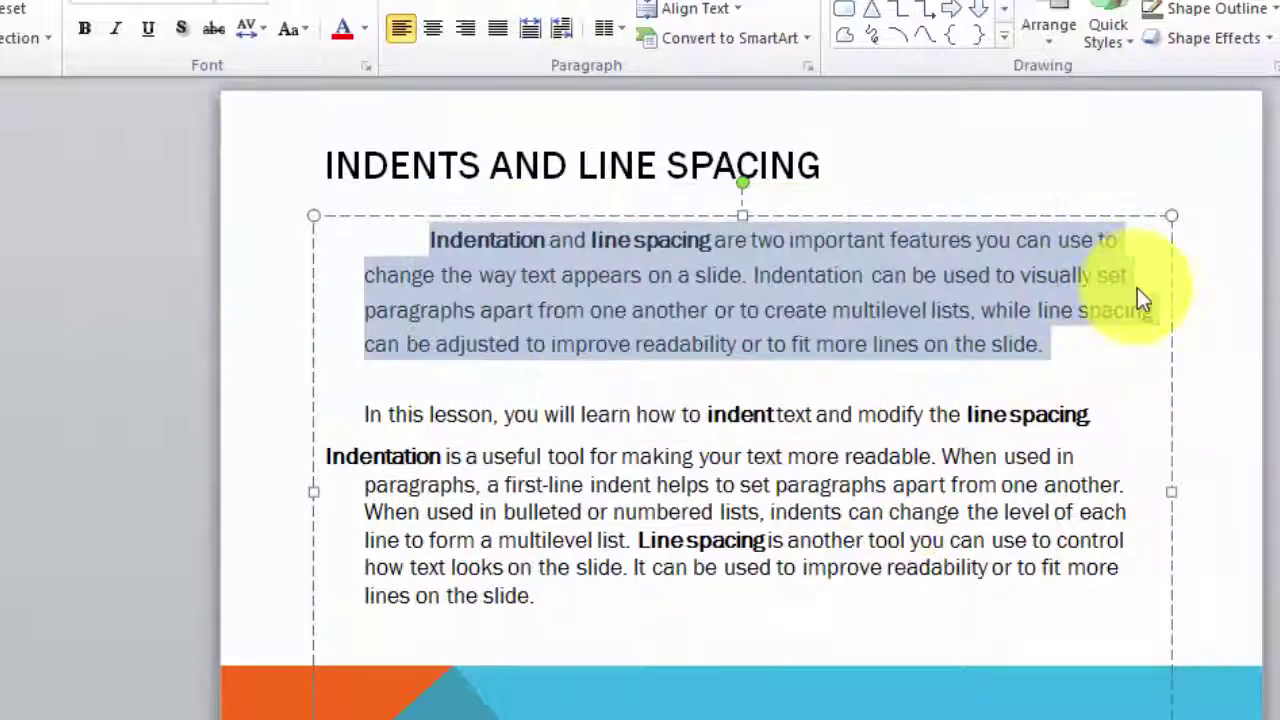
click(1157, 318)
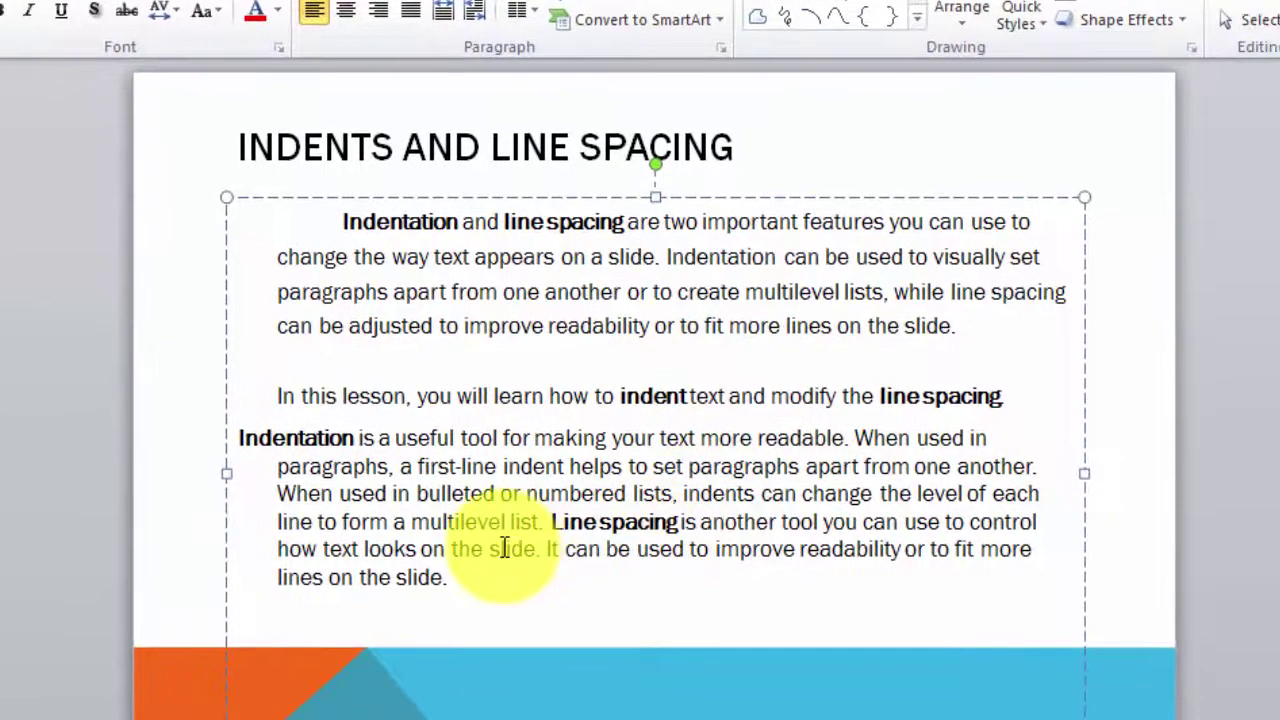
drag(480, 590, 232, 443)
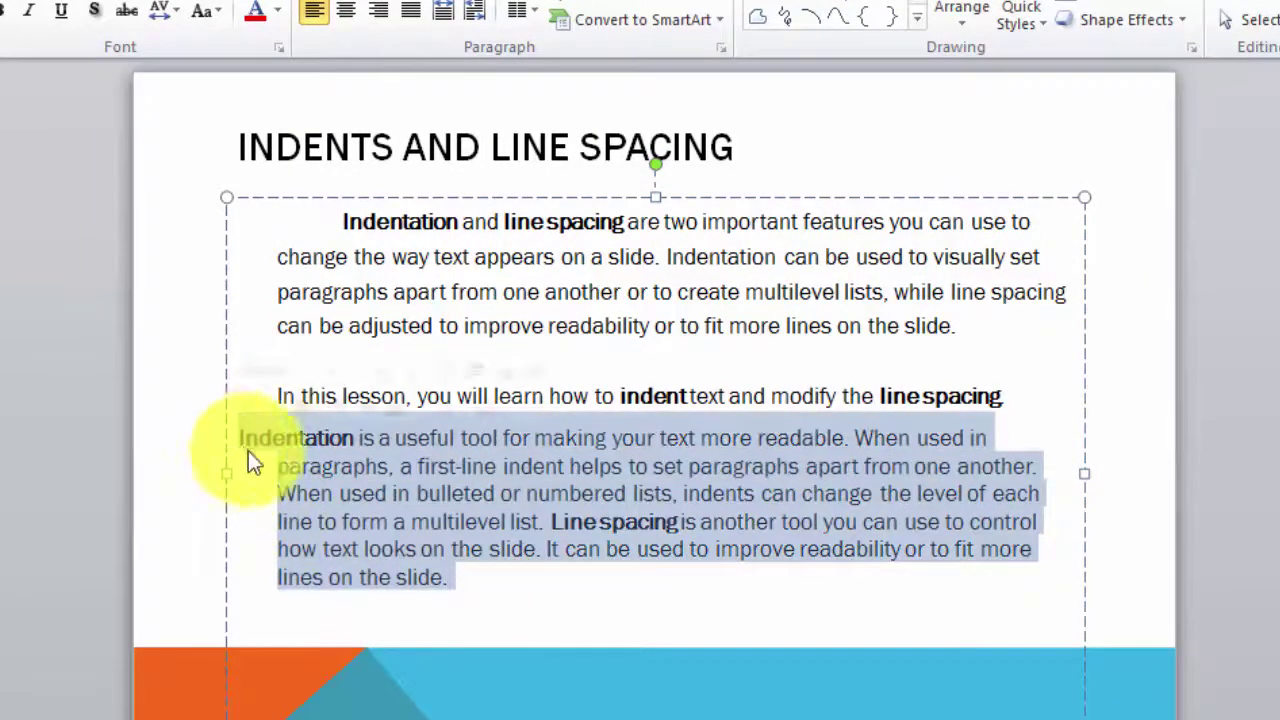
right_click(529, 465)
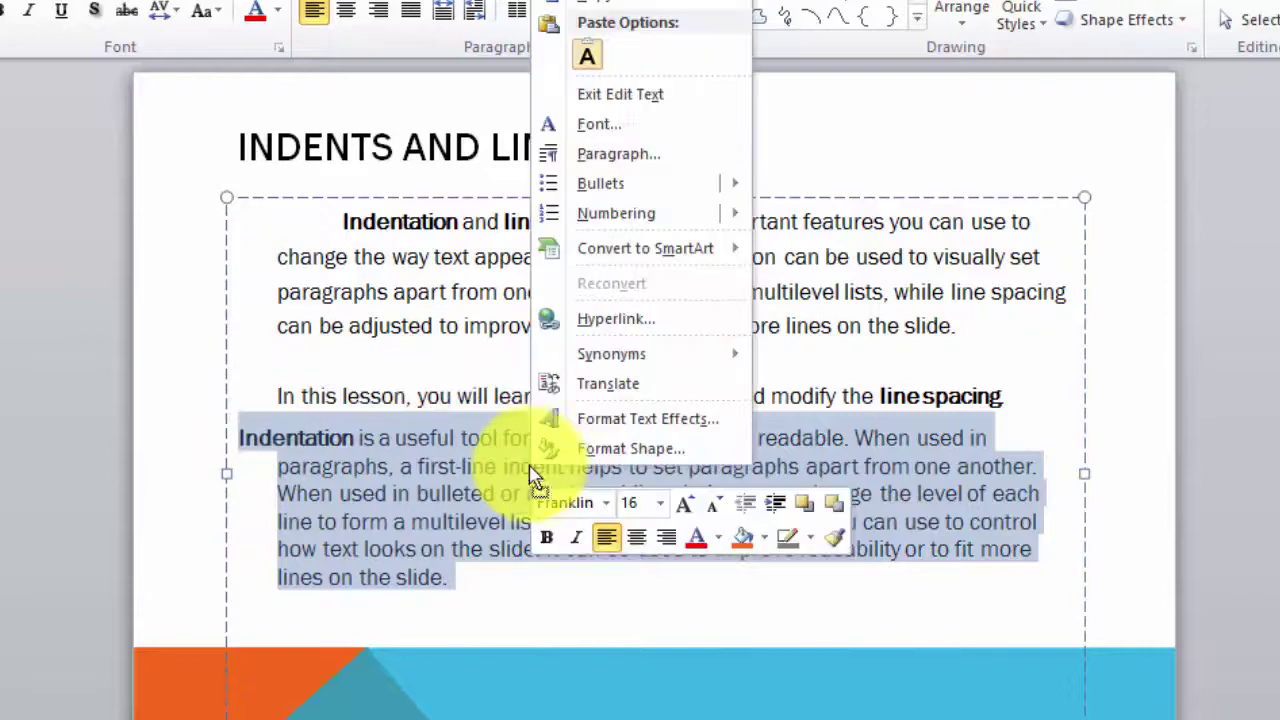
click(619, 155)
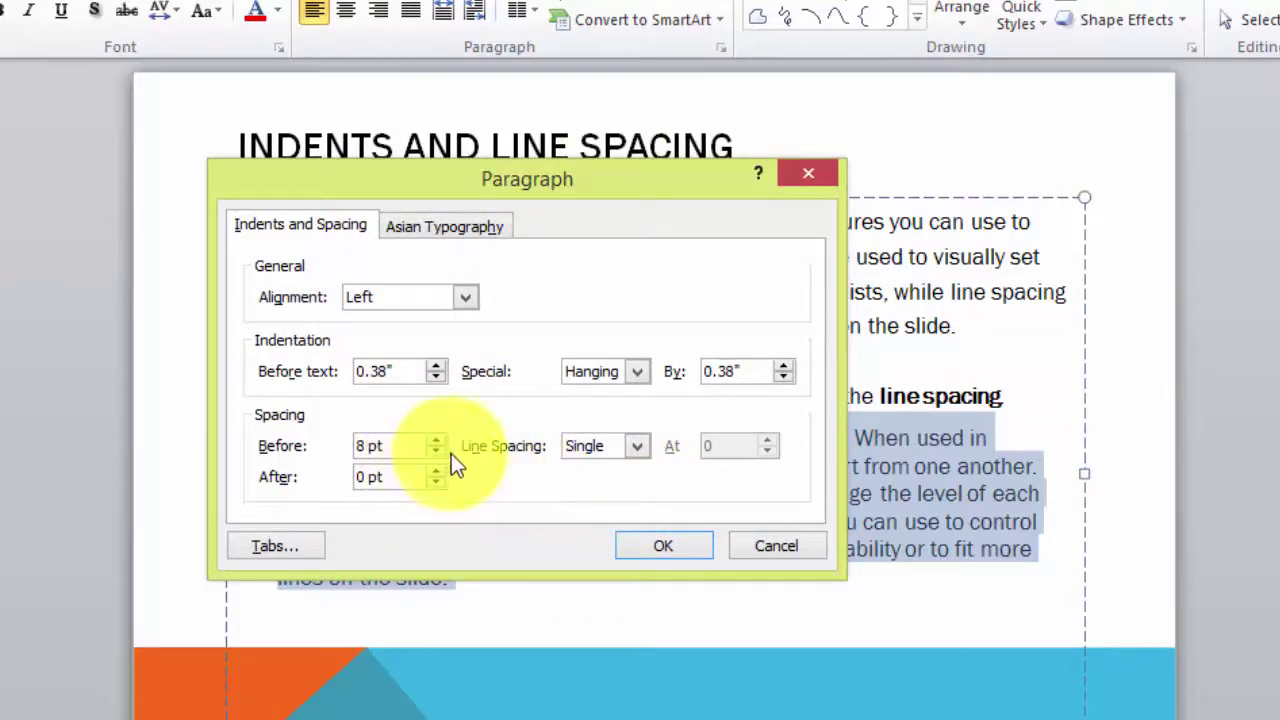
click(637, 446)
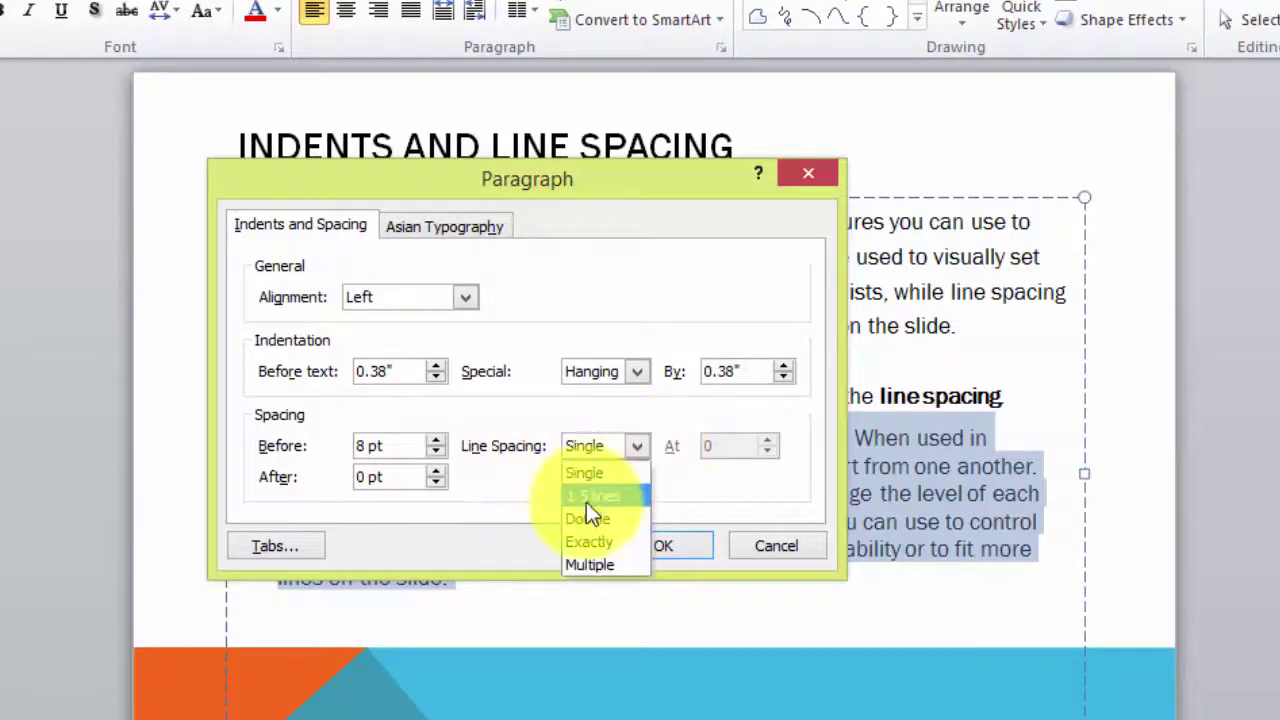
click(591, 565)
click(732, 452)
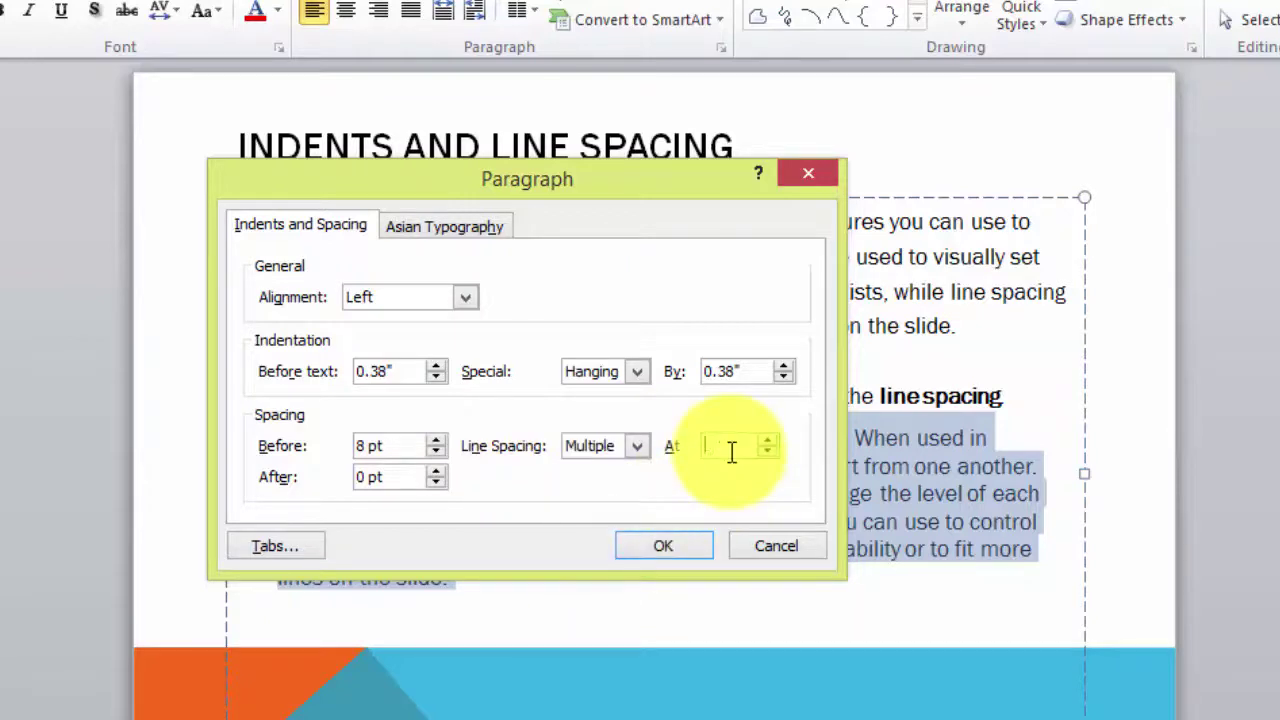
text(1.2)
key(Return)
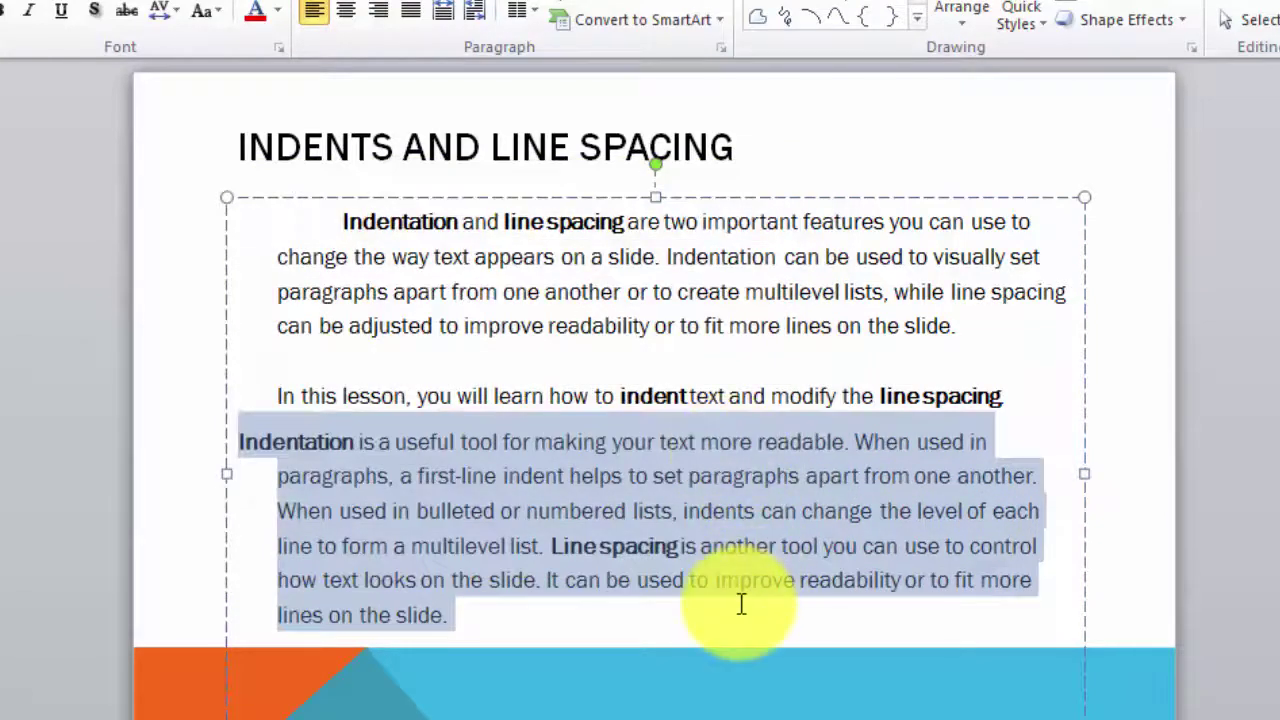
- Indent the first line of the Indentation paragraph with two tabs
click(737, 603)
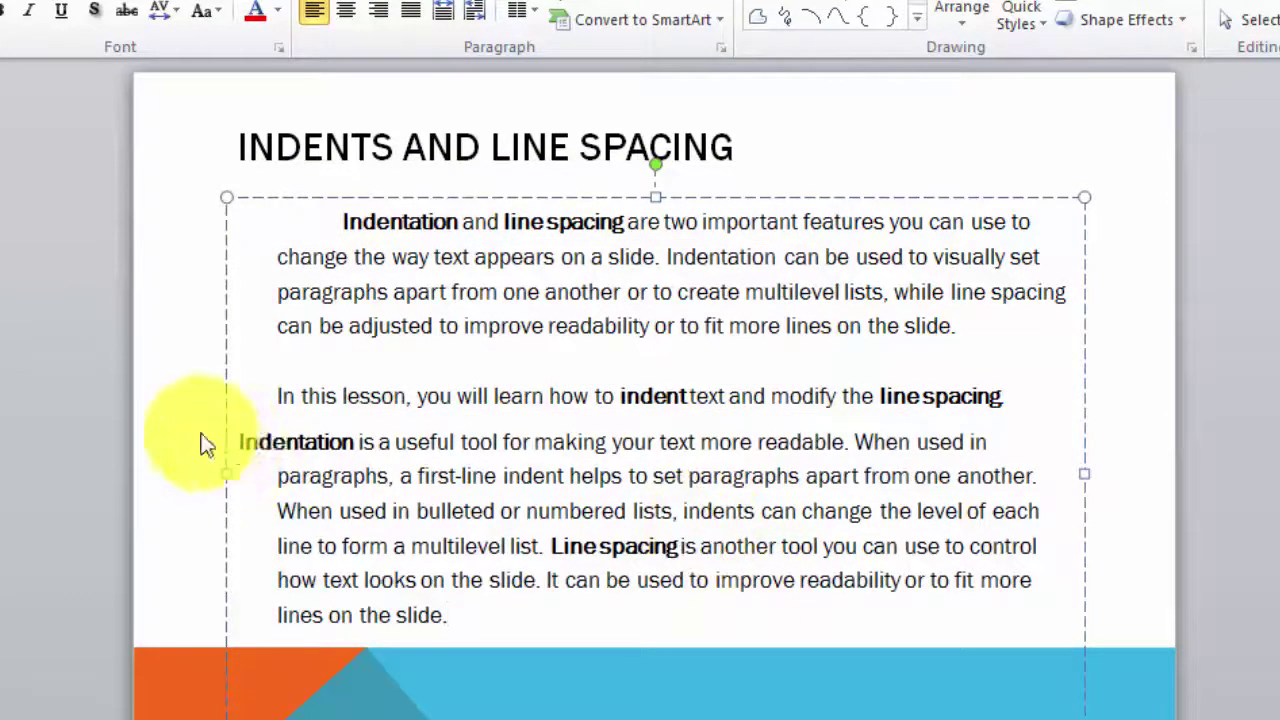
click(259, 443)
key(Tab)
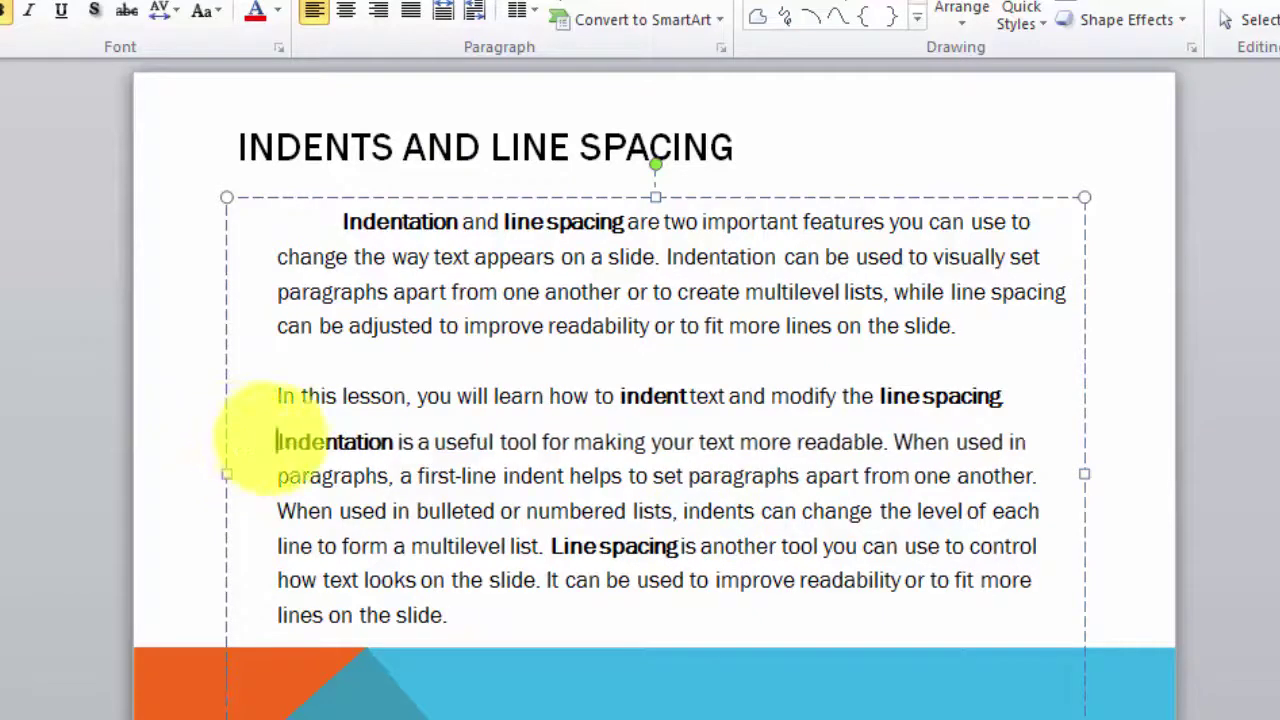
key(Tab)
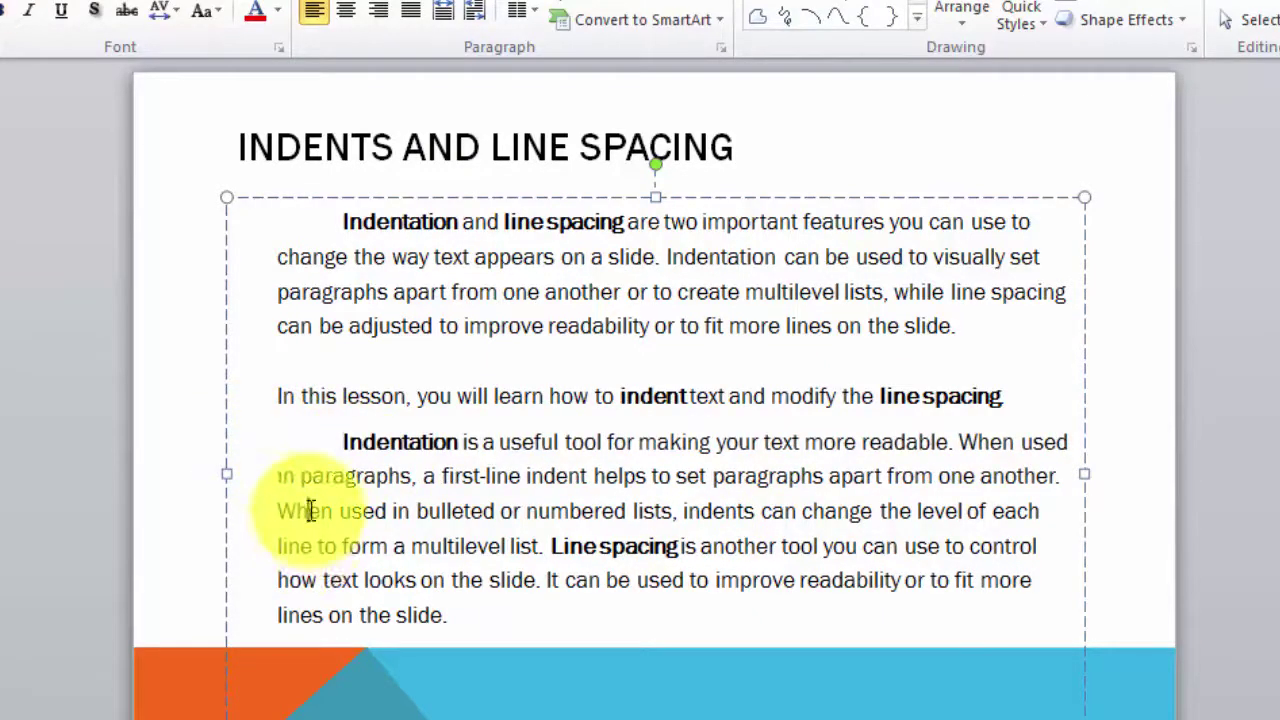
click(310, 476)
mouse_move(277, 257)
mouse_down()
mouse_move(645, 325)
mouse_move(957, 322)
mouse_up()
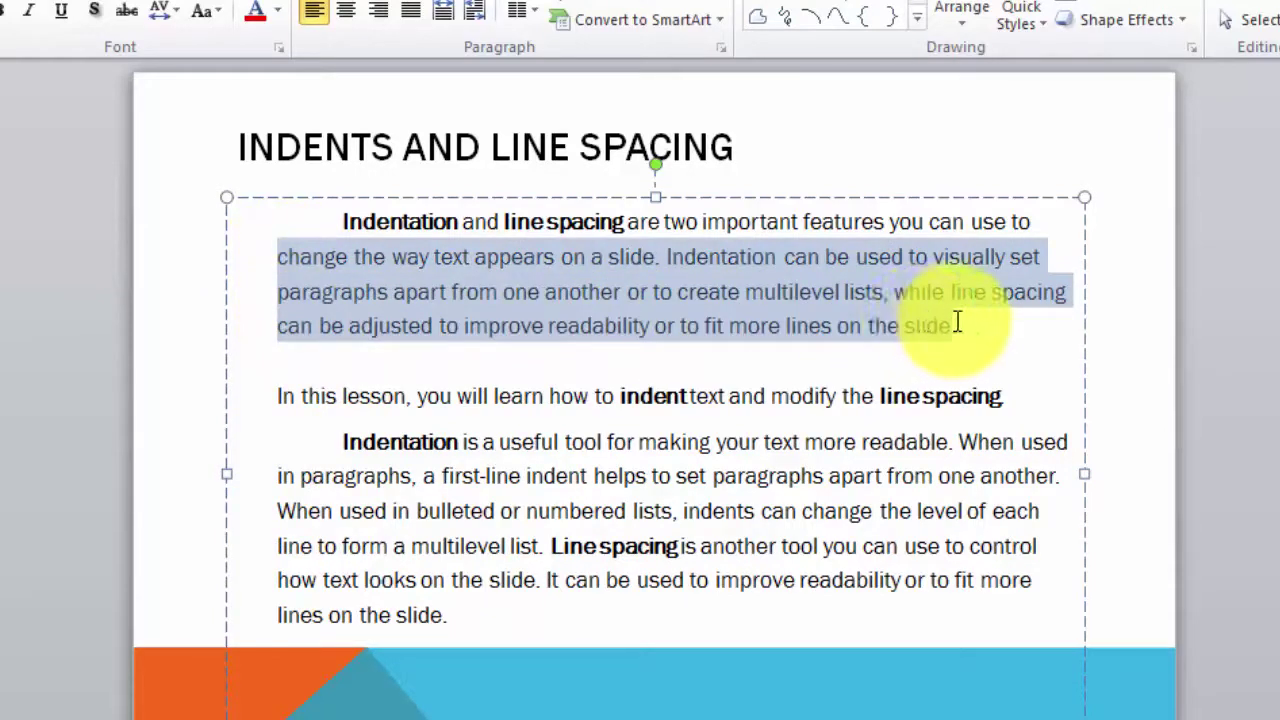
click(282, 292)
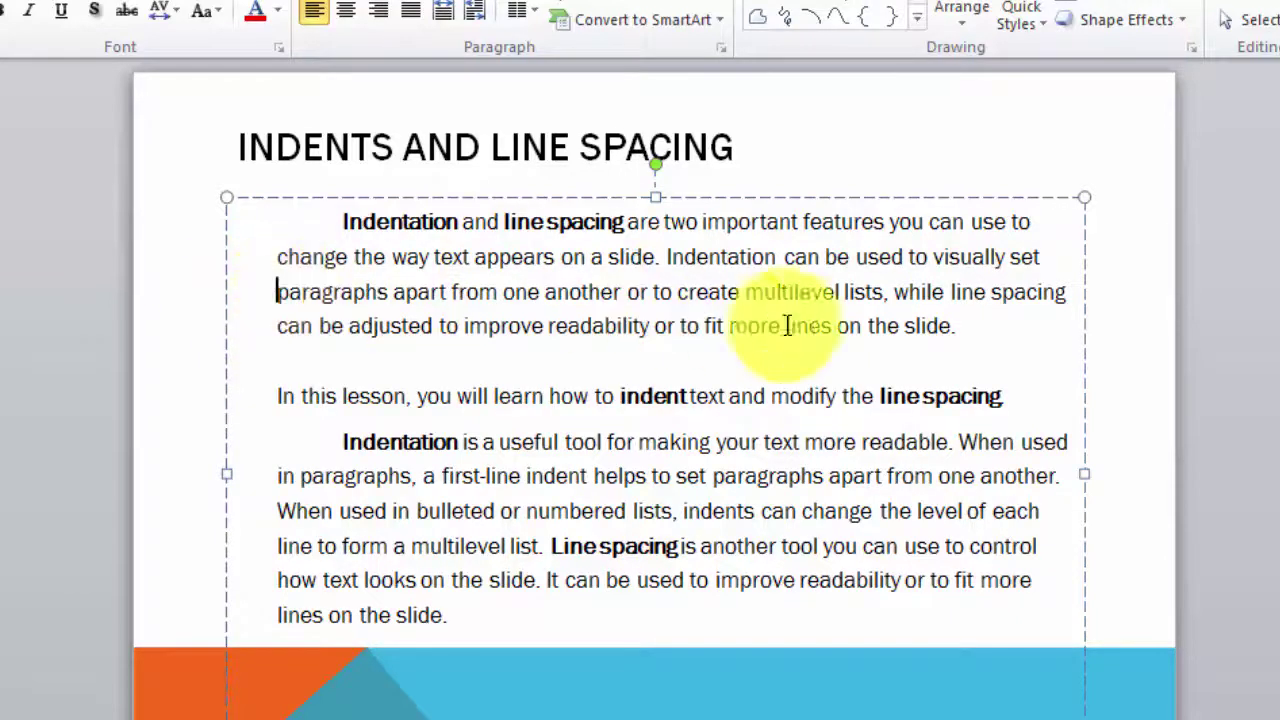
- Set the opening paragraph's Special indent to (none) and Before text to 0
drag(983, 326, 345, 225)
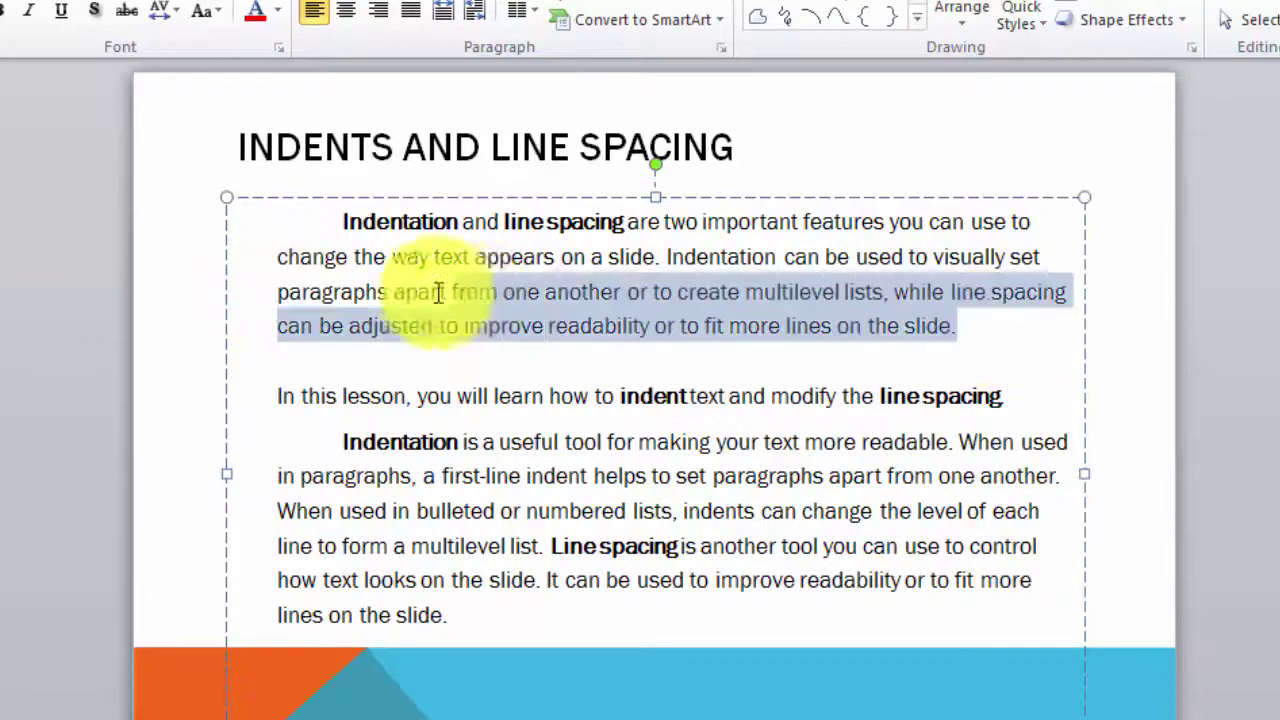
right_click(393, 257)
click(478, 466)
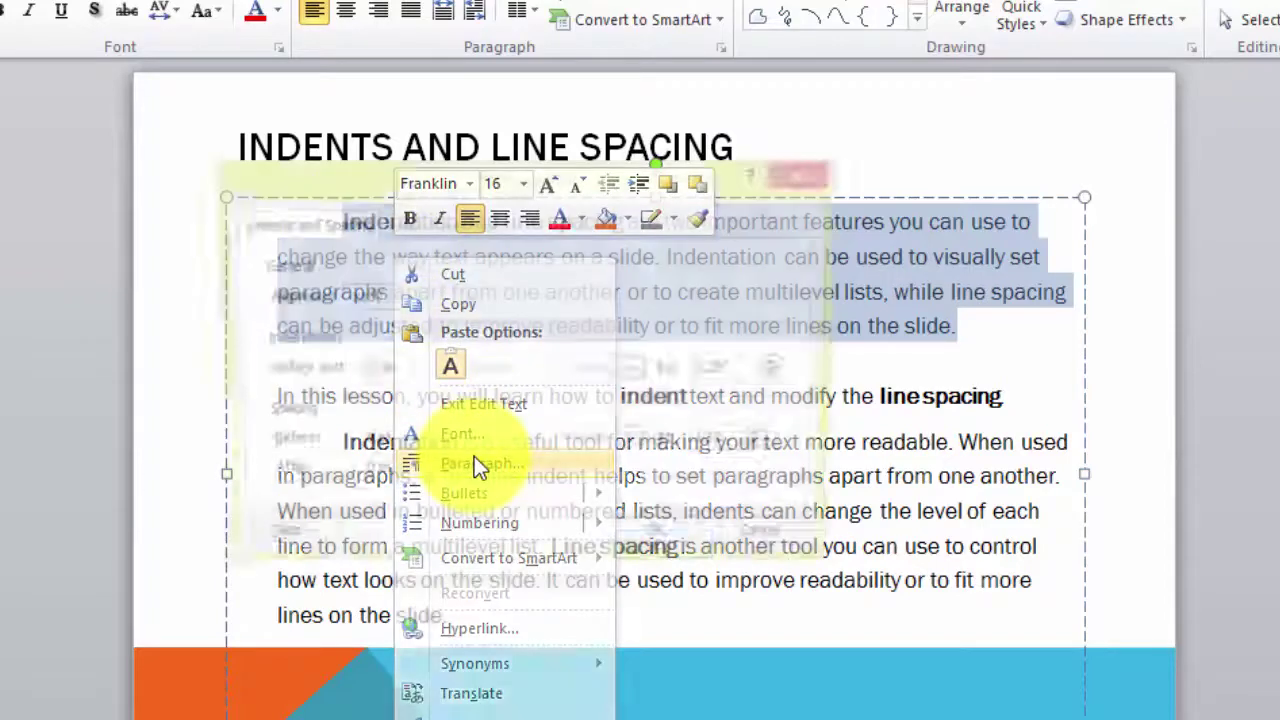
drag(427, 193, 508, 190)
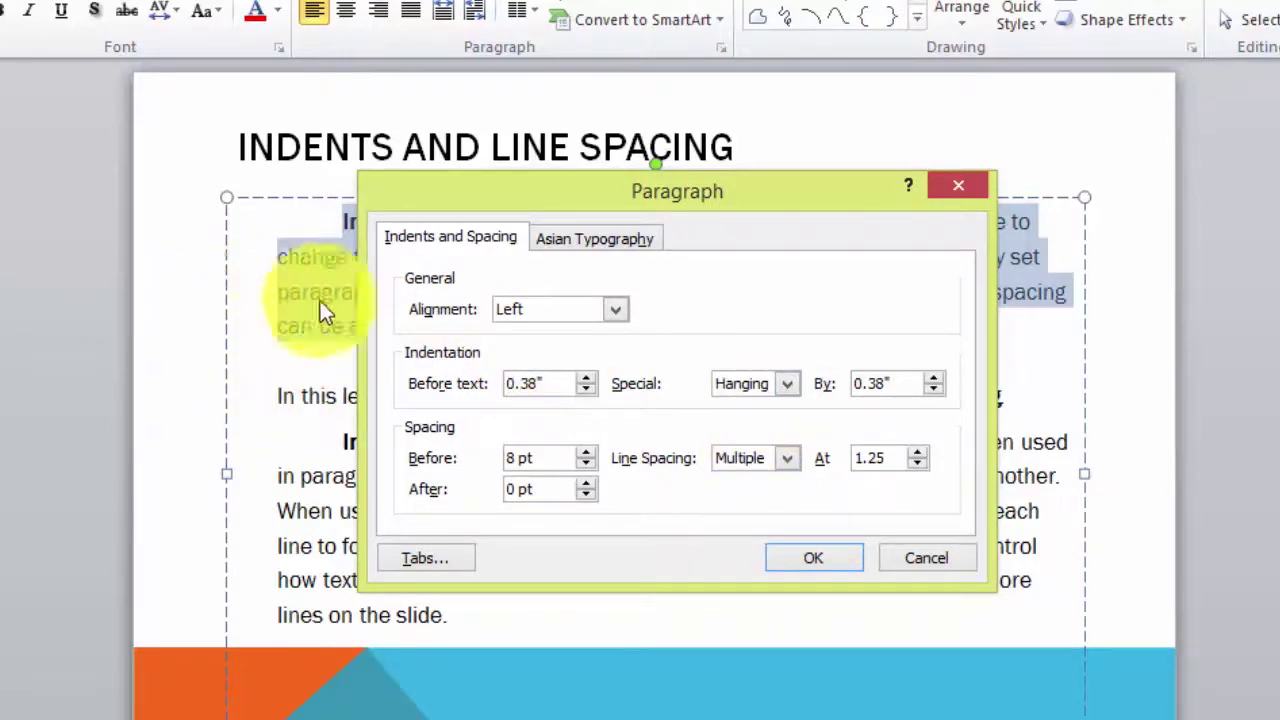
click(790, 383)
click(750, 410)
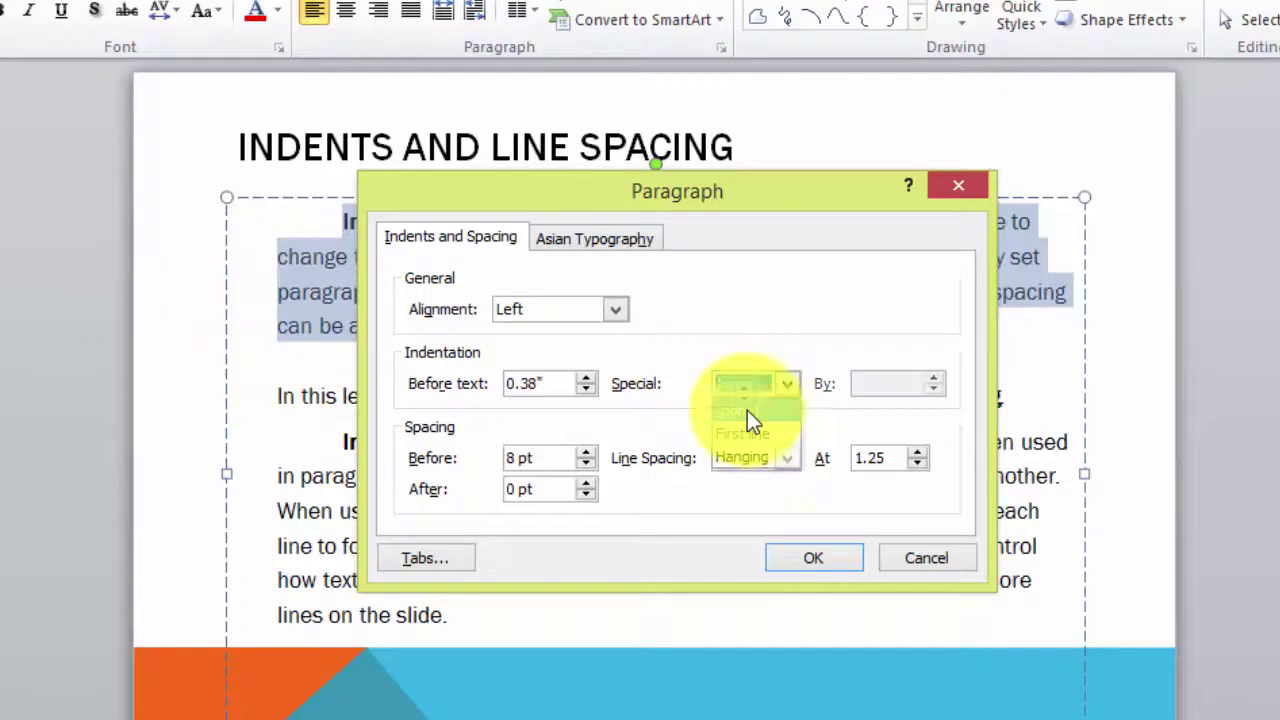
double_click(505, 383)
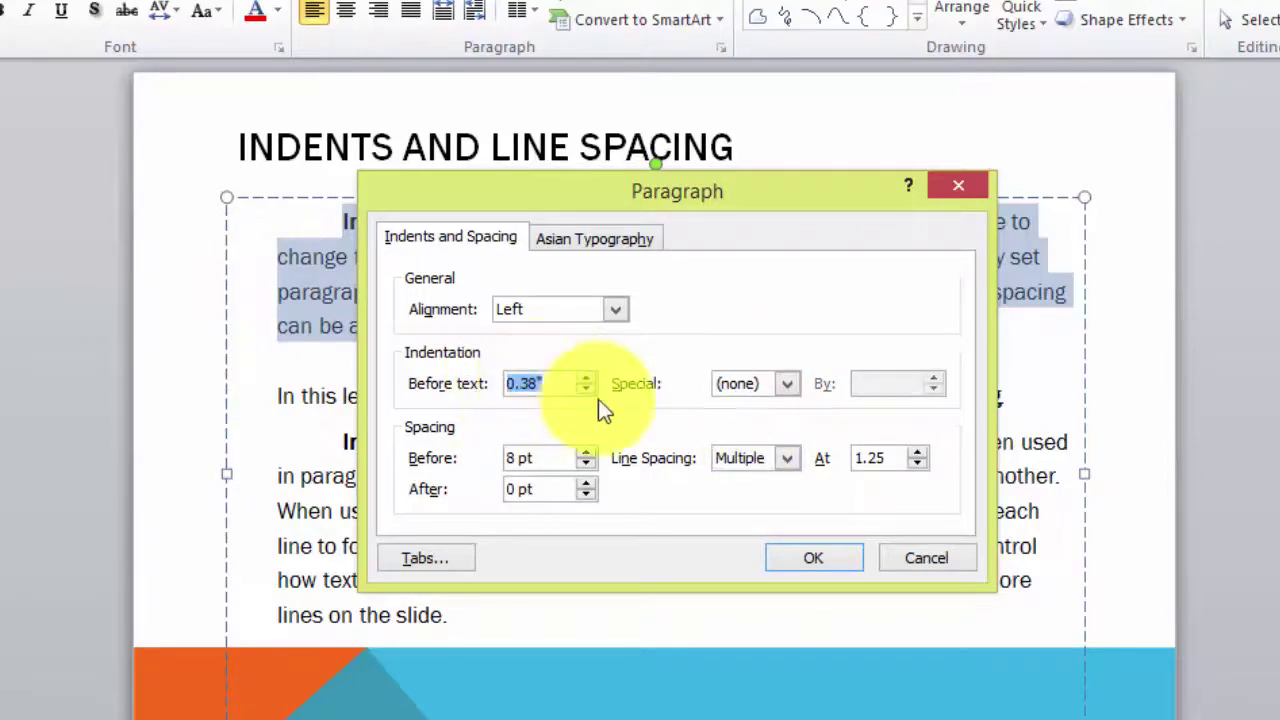
text(0)
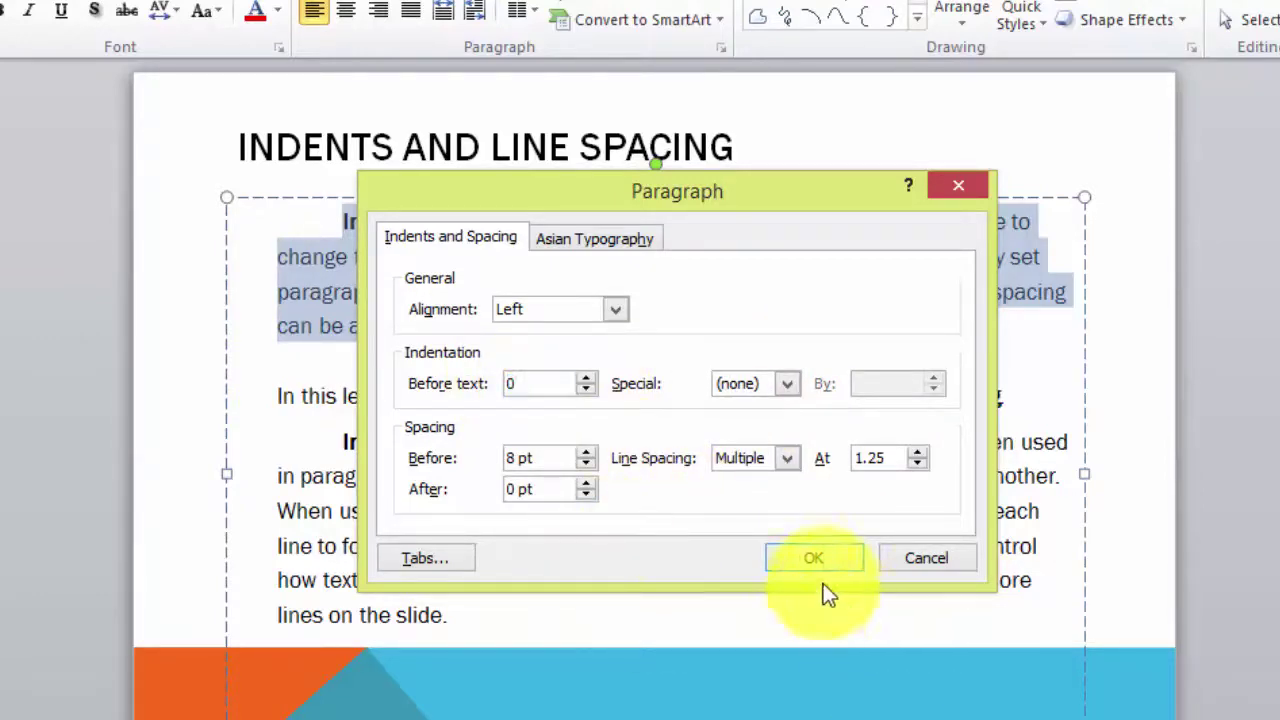
click(800, 557)
- Shorten the opening paragraph's first-line indent by deleting a space before 'Indentation'
click(270, 294)
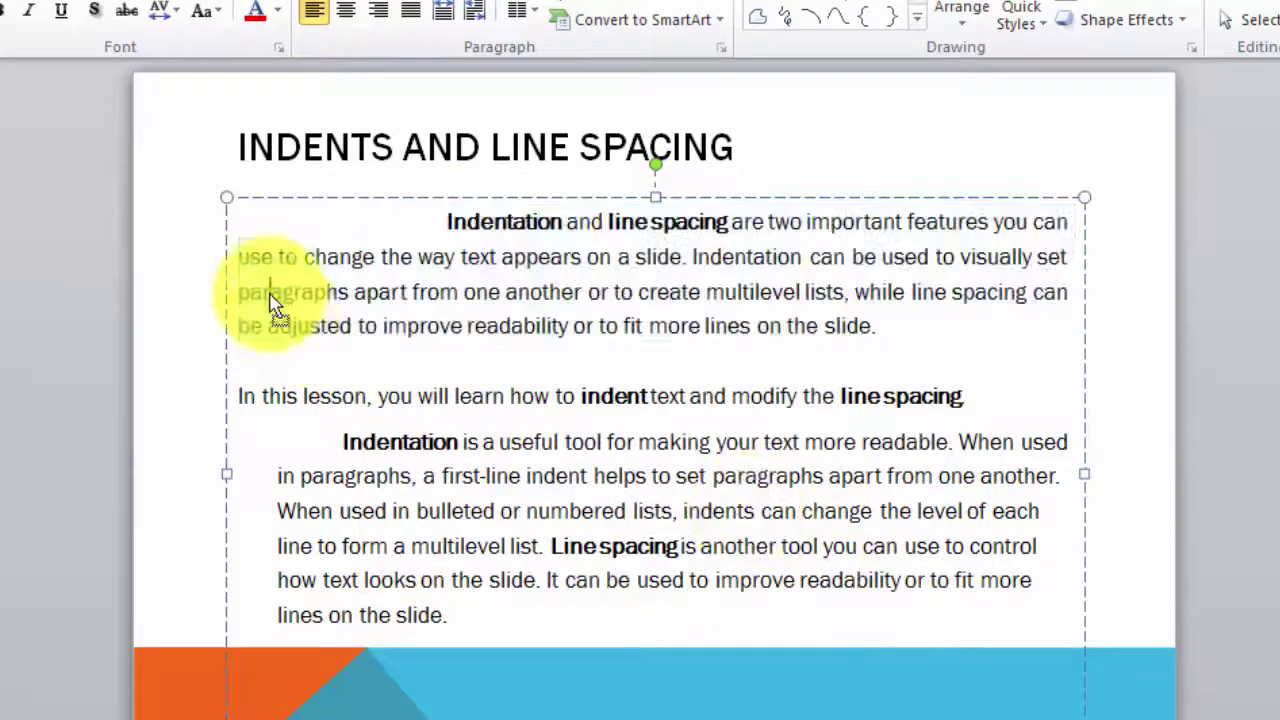
click(426, 221)
key(BackSpace)
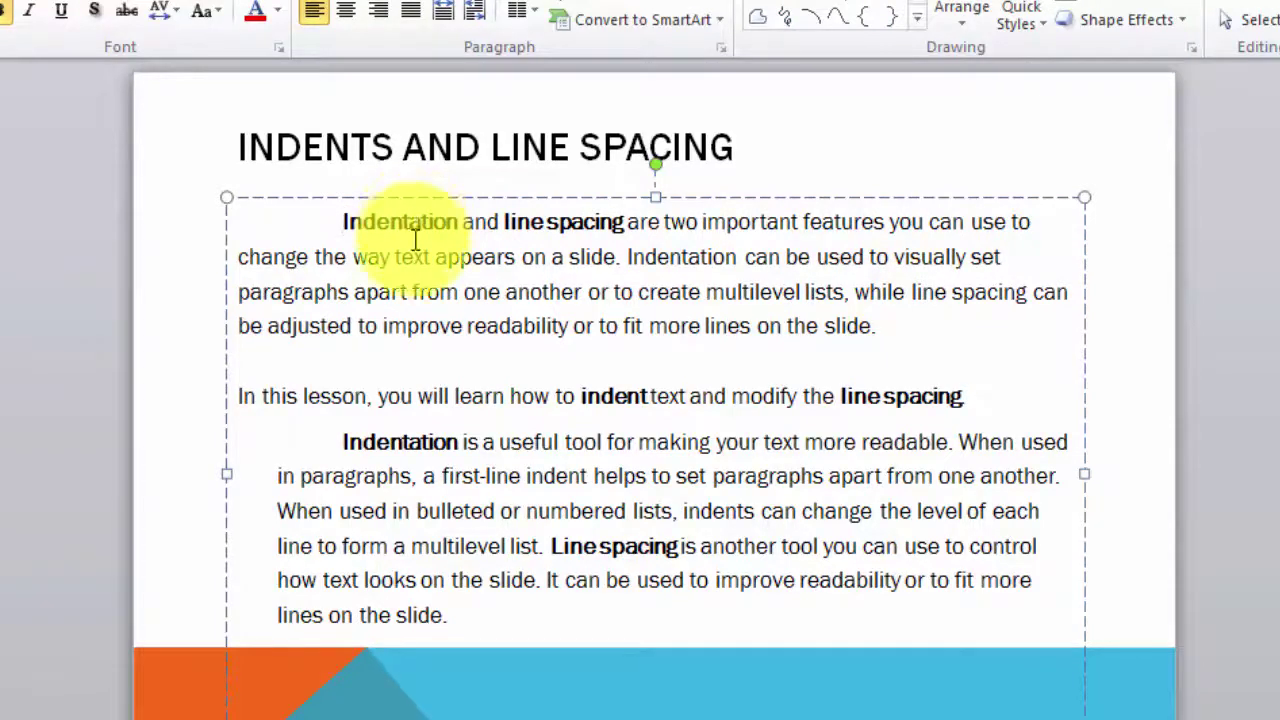
- Set the third paragraph's Before text to 0 and Special to none, then remove the extra space before 'Indentation'
click(278, 476)
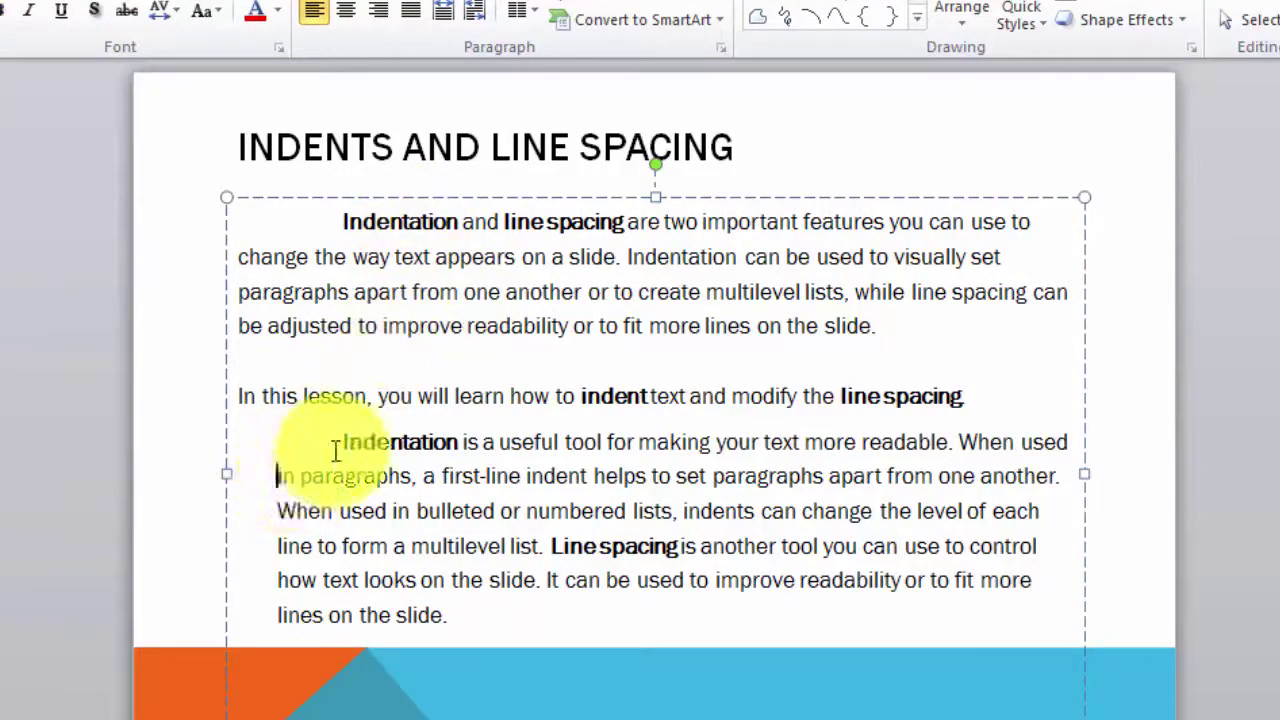
drag(340, 445, 458, 620)
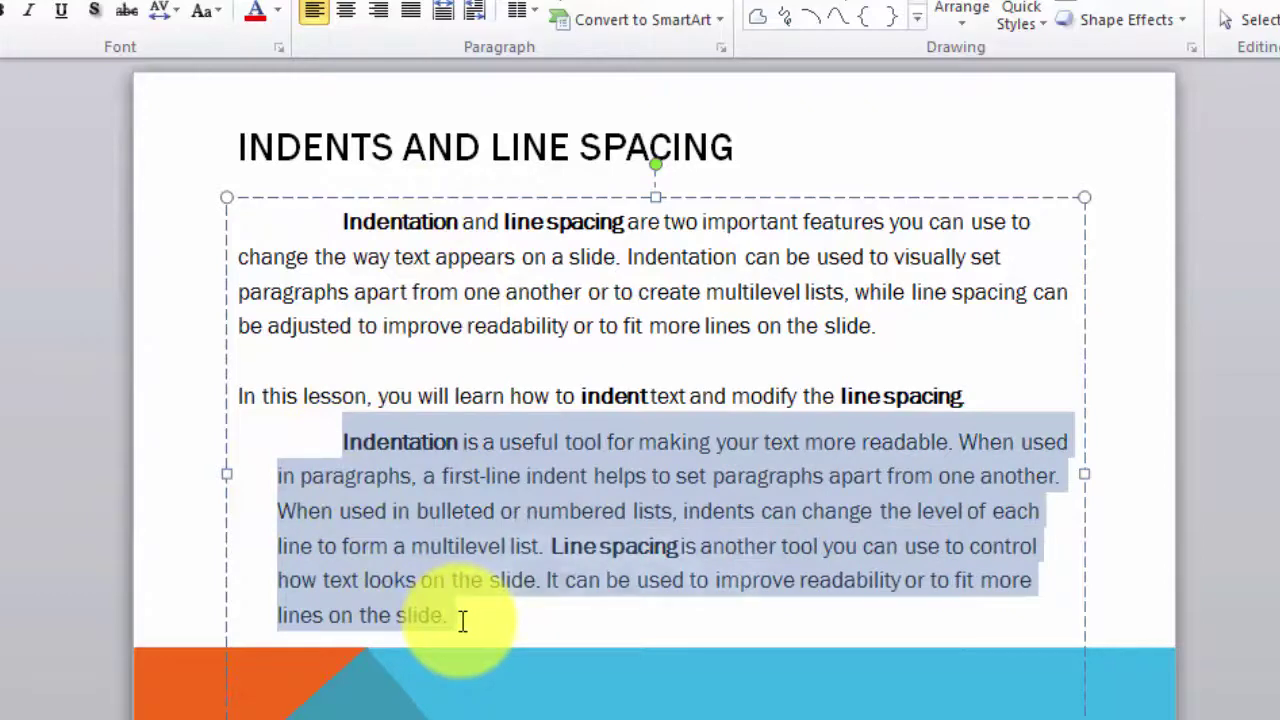
right_click(418, 510)
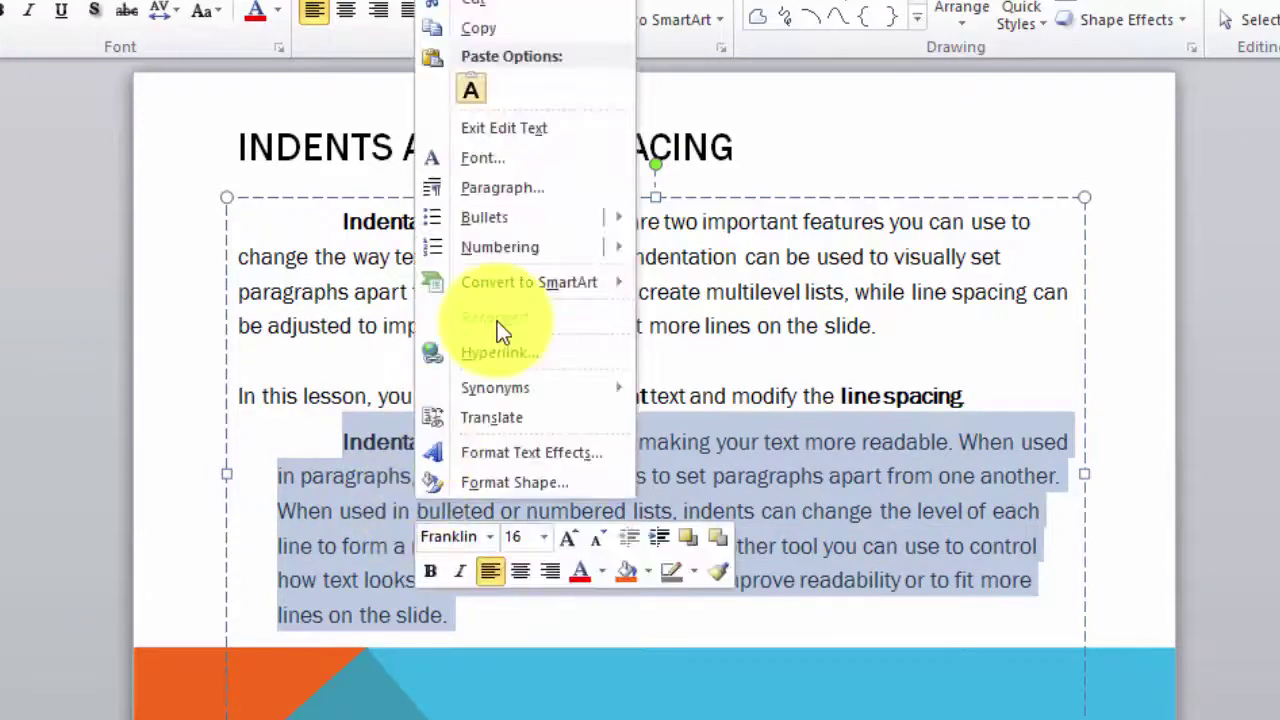
click(508, 195)
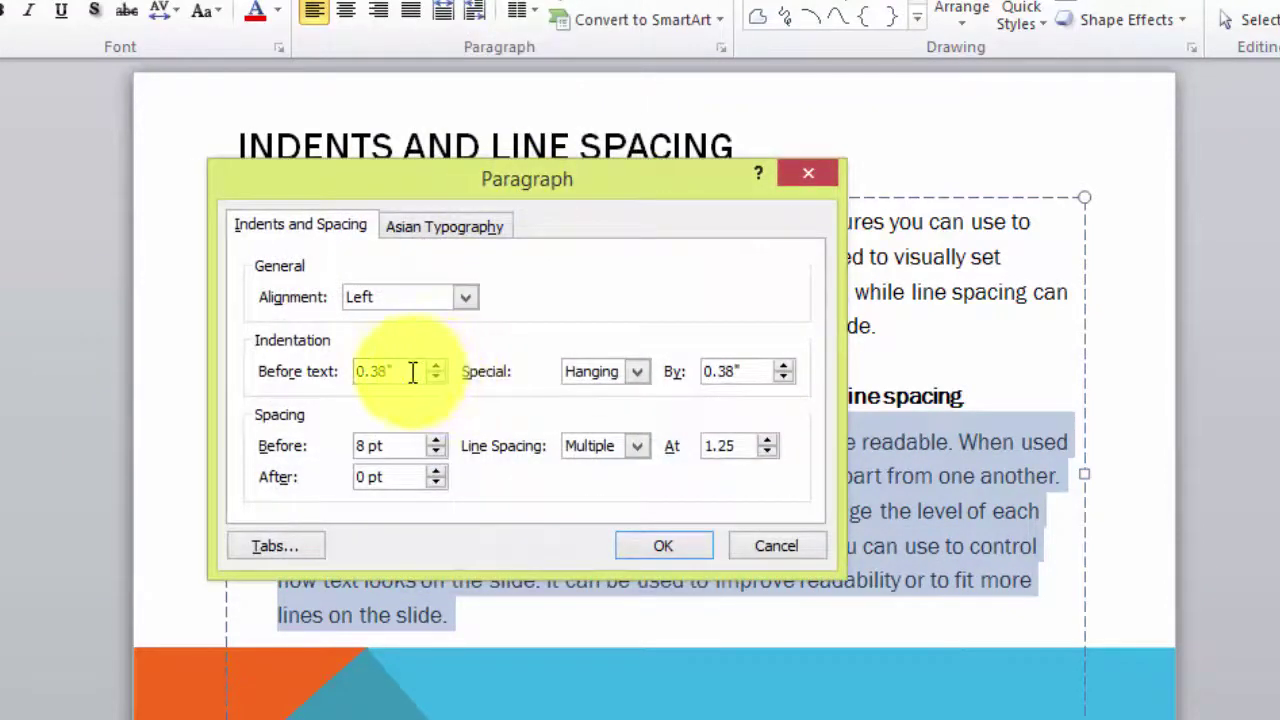
drag(414, 371, 319, 390)
text(0)
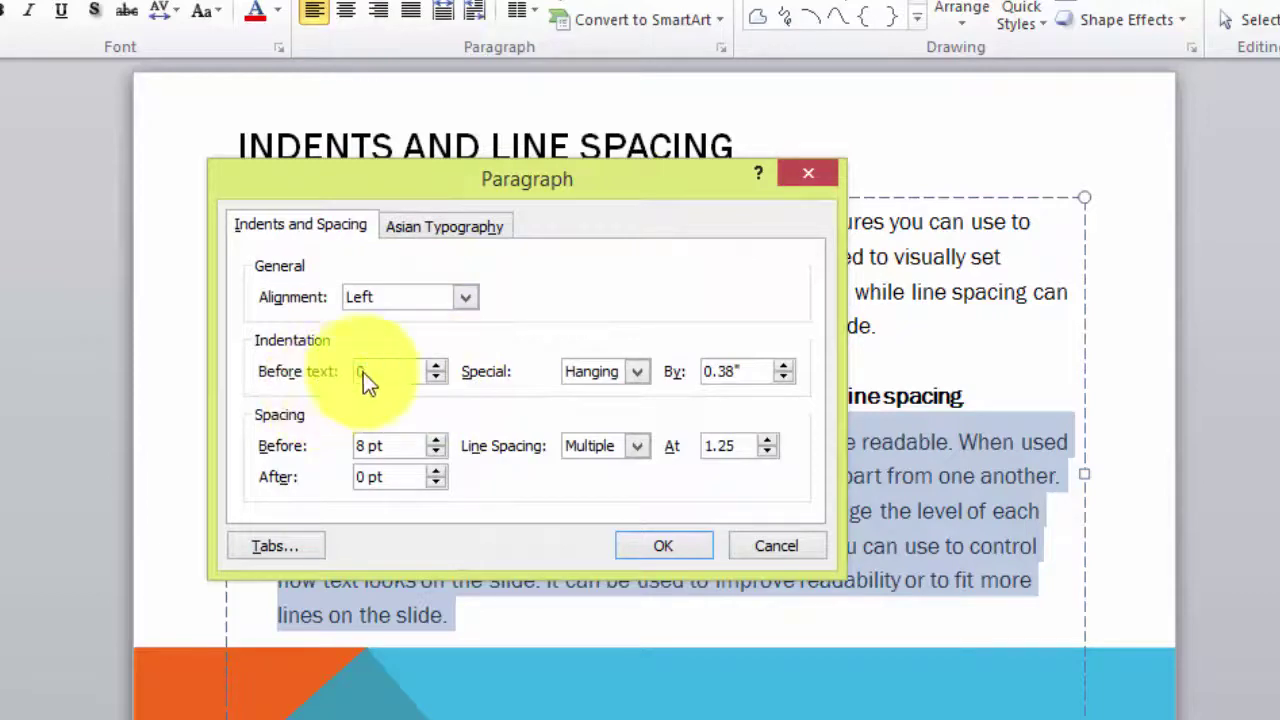
click(638, 372)
click(602, 400)
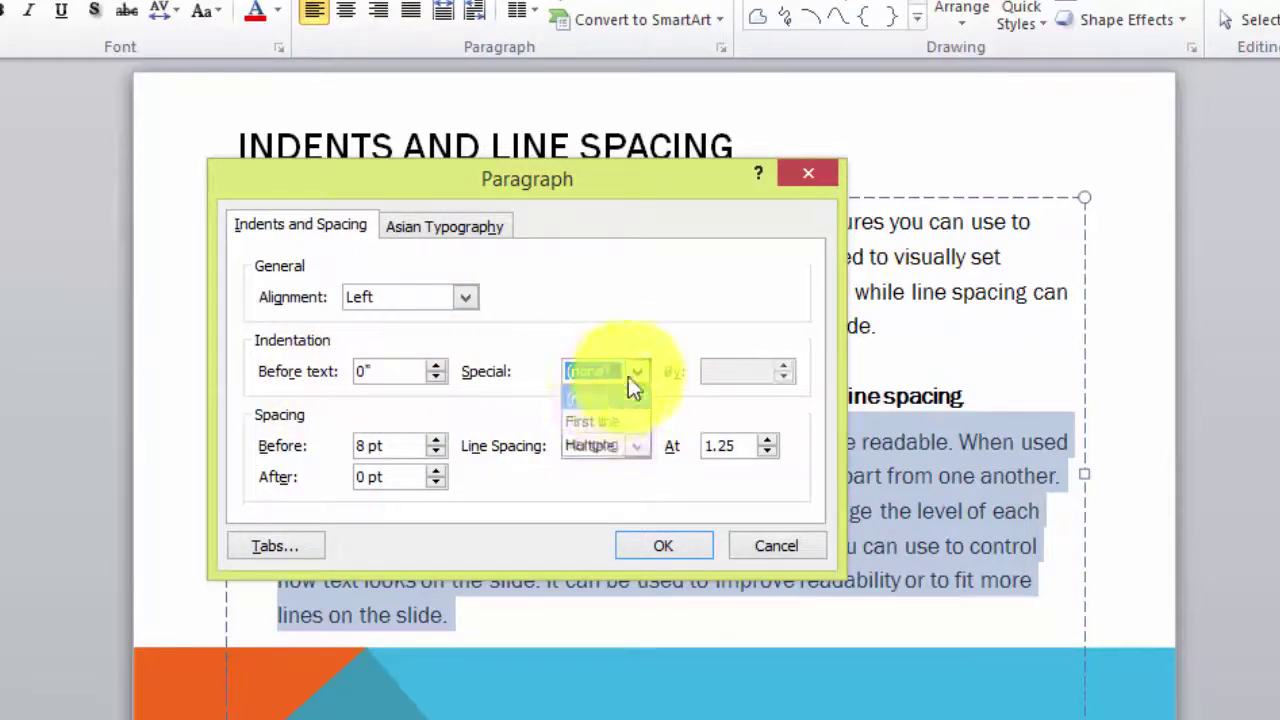
click(679, 550)
click(440, 436)
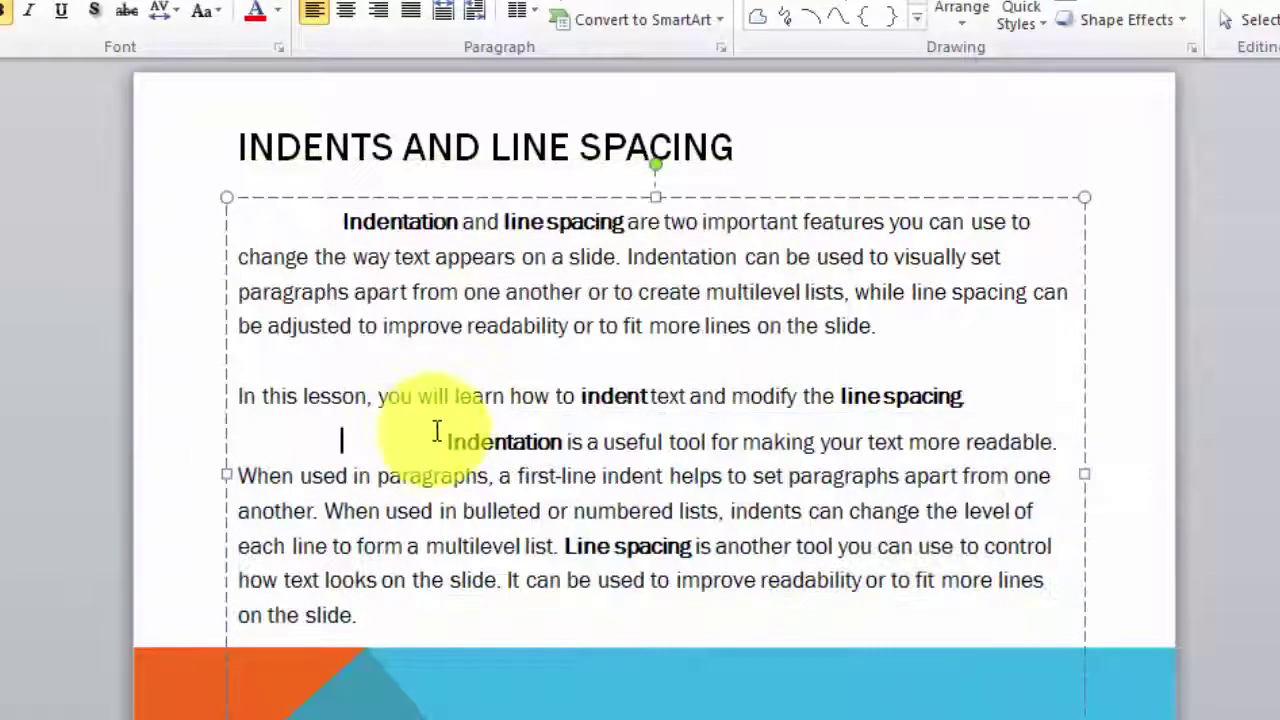
key(BackSpace)
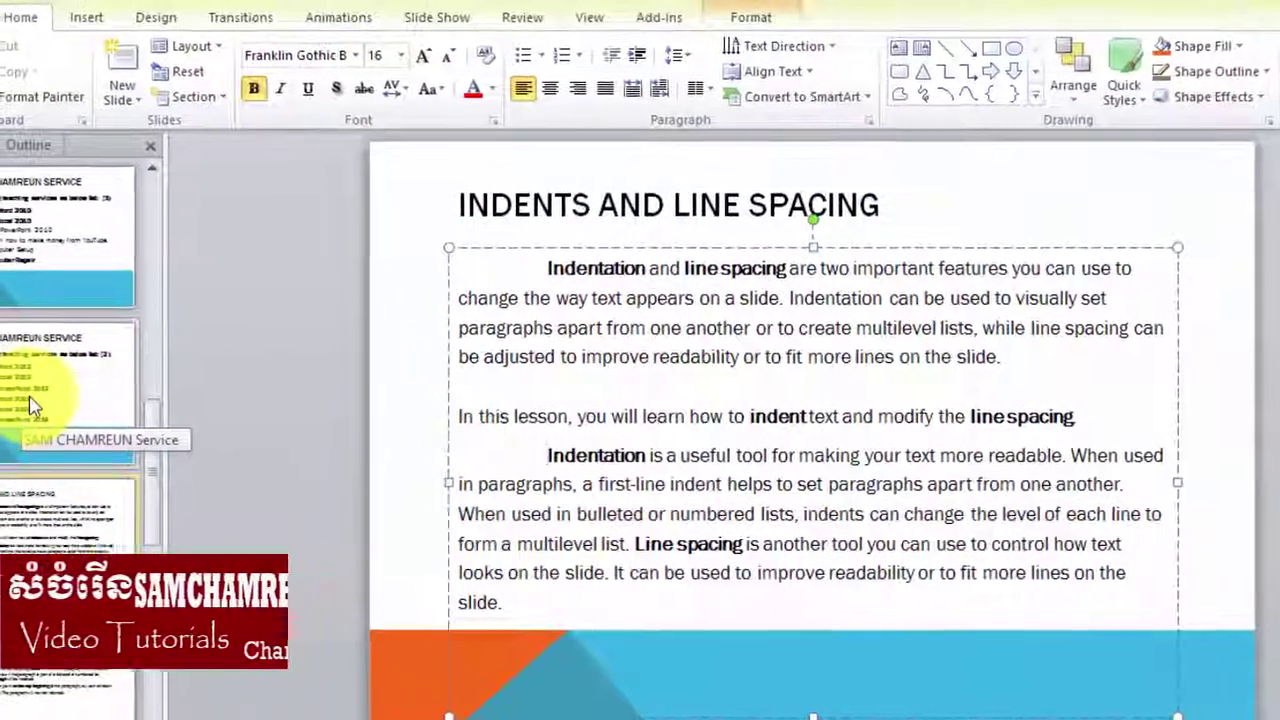
- Go to slide 5 and select the bullets from Ms. Excel 2013 to Ms. Excel 2016
click(6, 408)
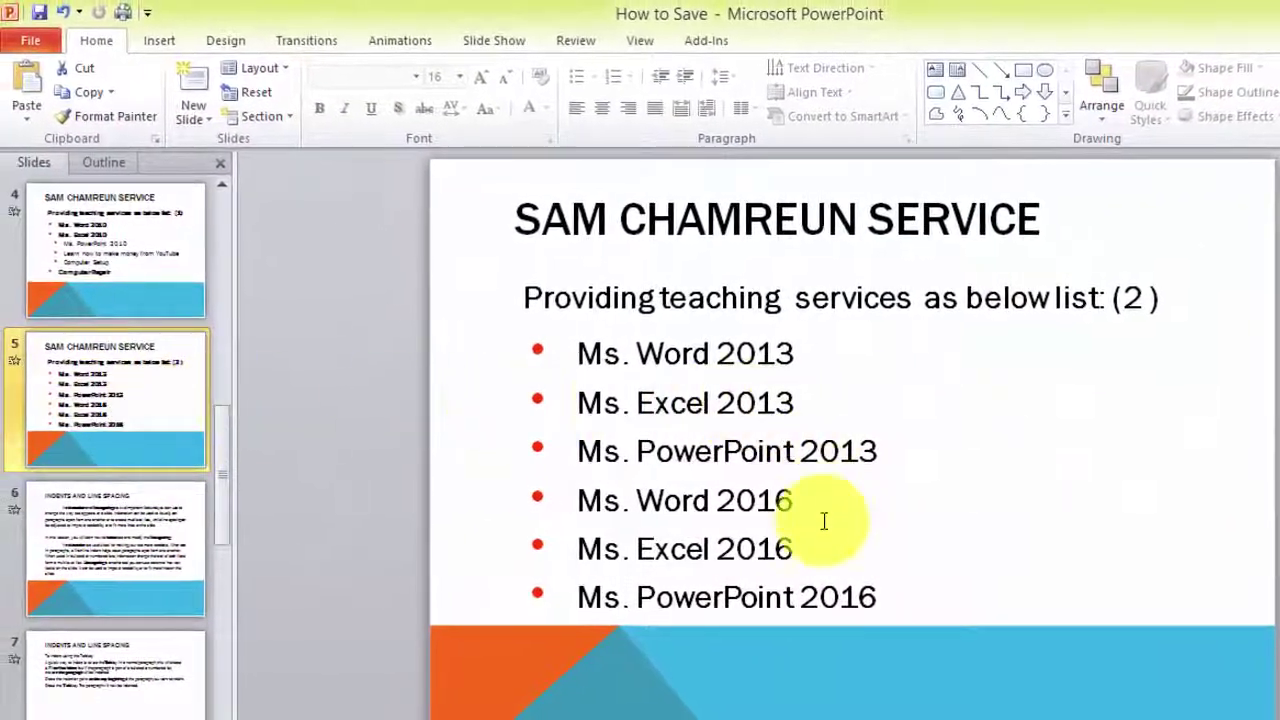
click(848, 540)
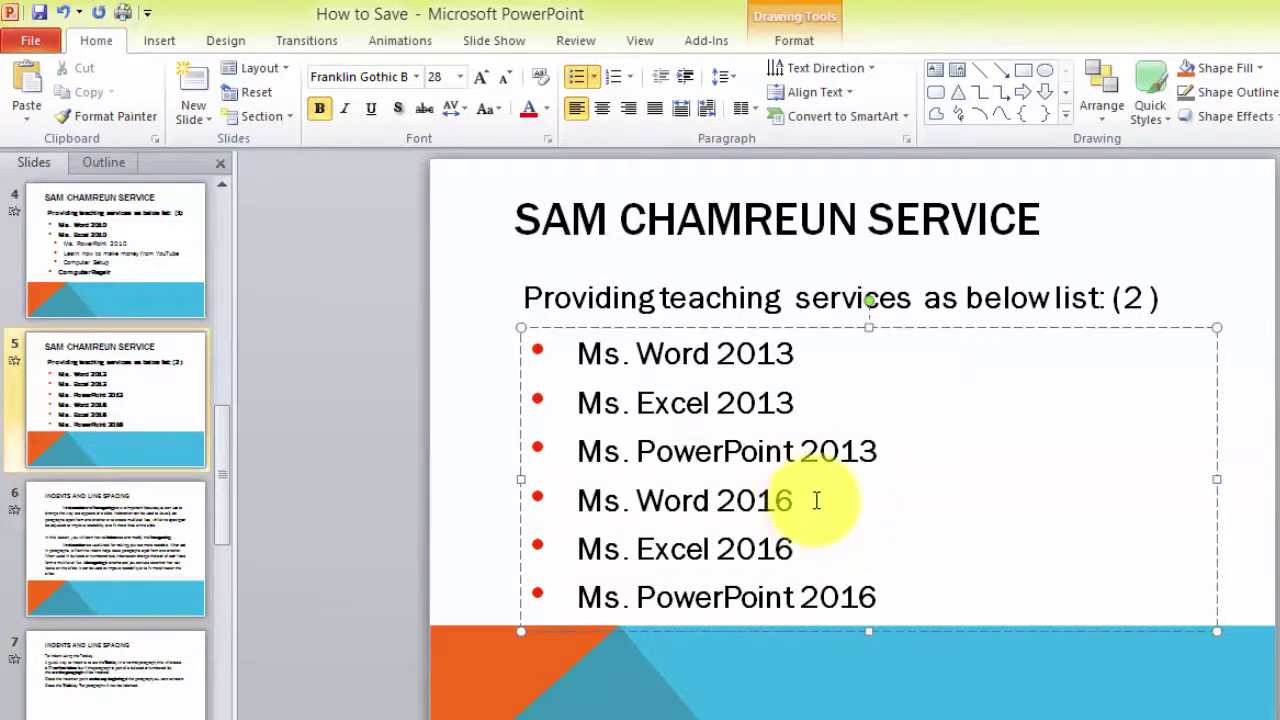
drag(793, 500, 578, 400)
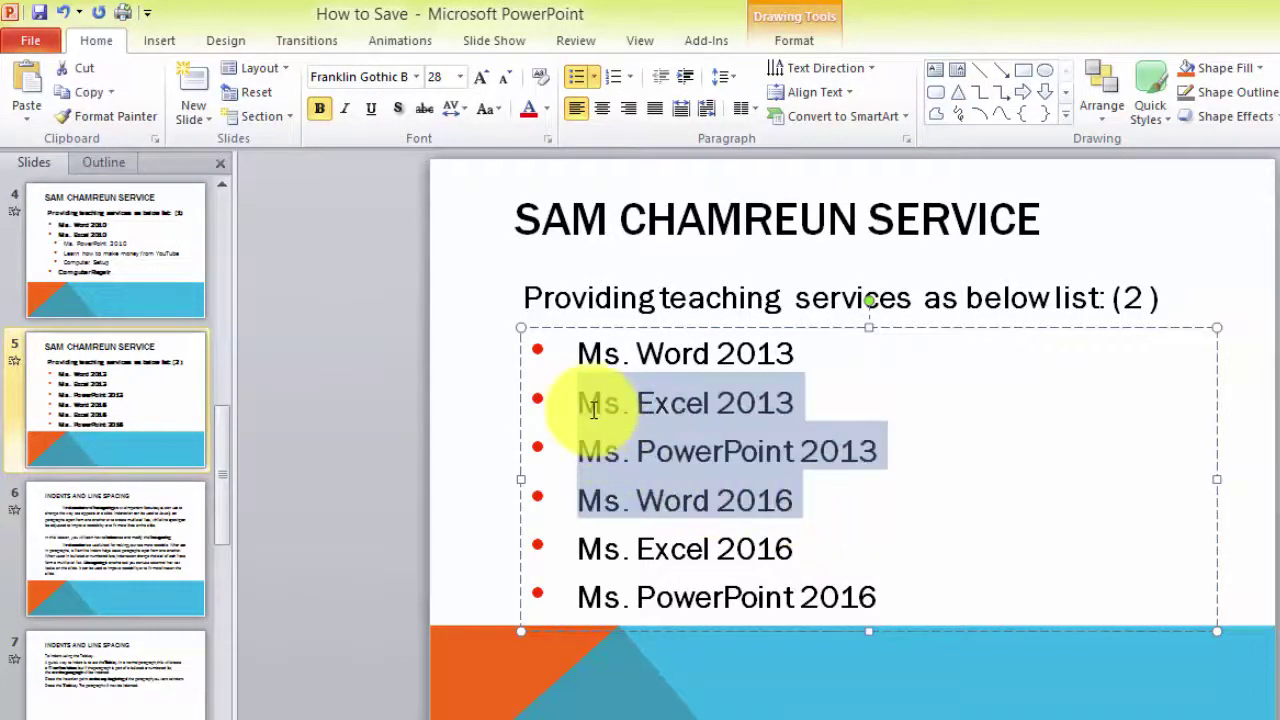
drag(795, 548, 580, 402)
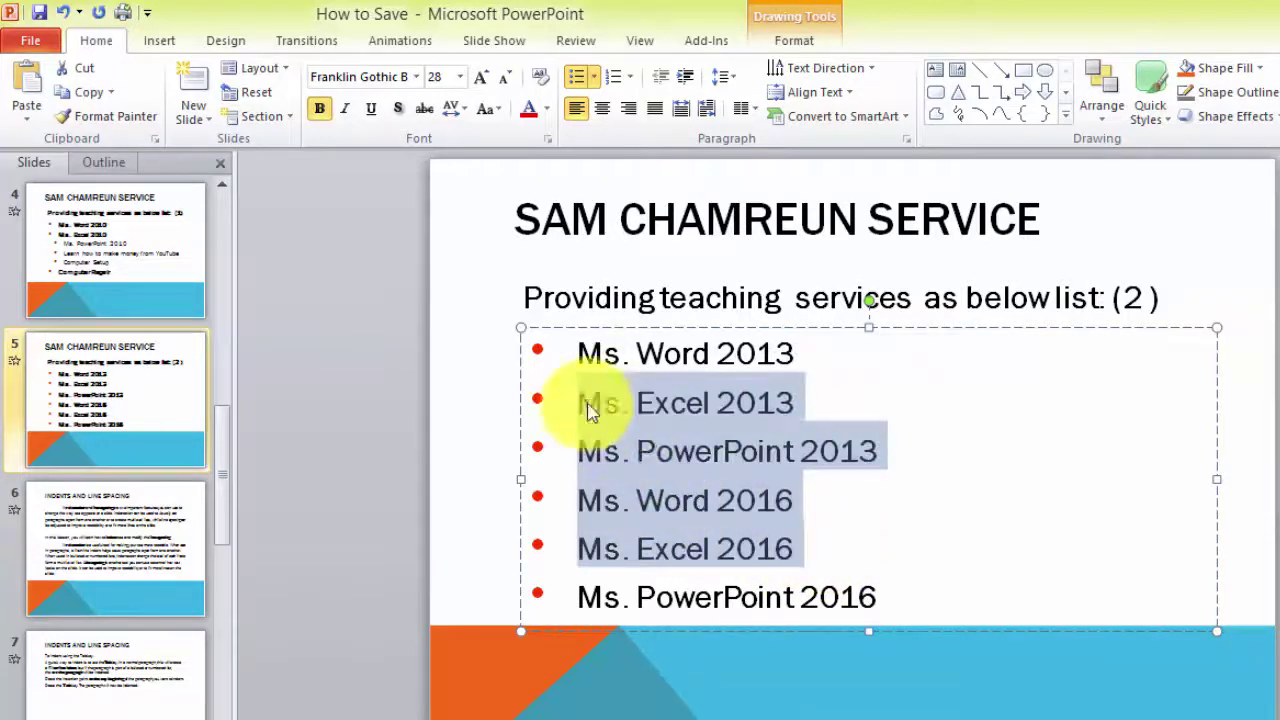
click(755, 352)
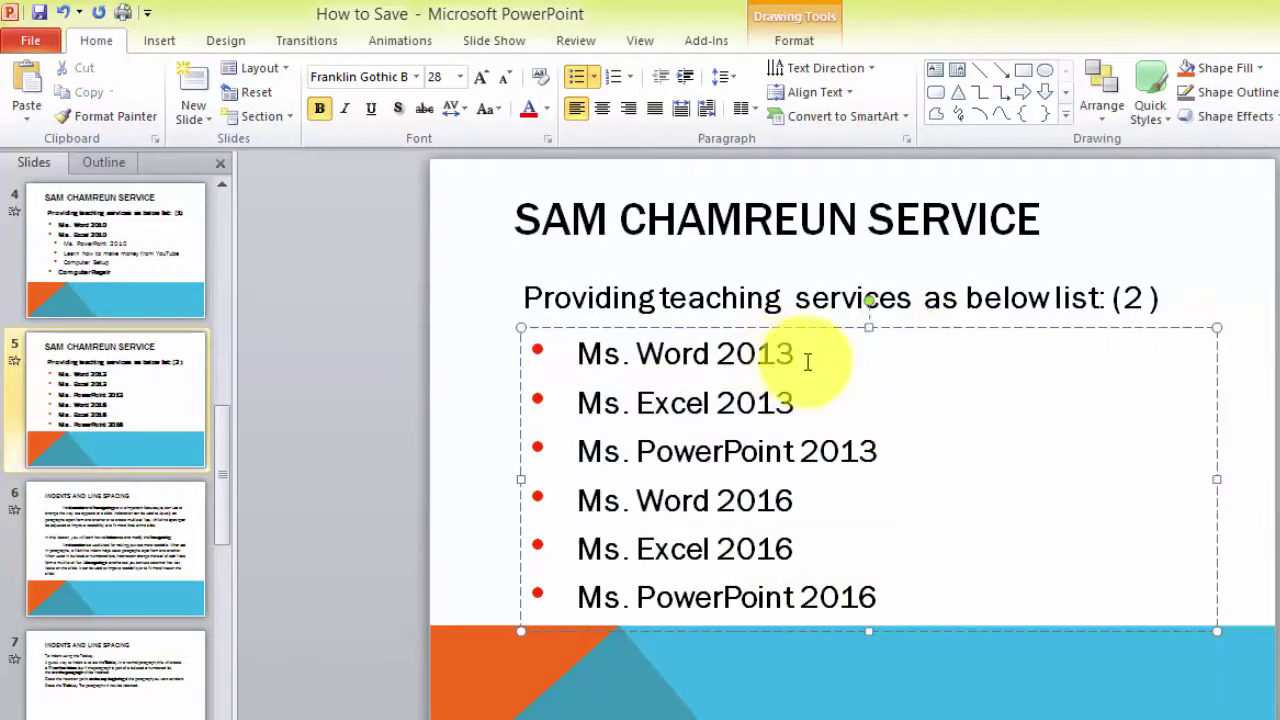
drag(806, 356, 635, 368)
drag(802, 546, 564, 414)
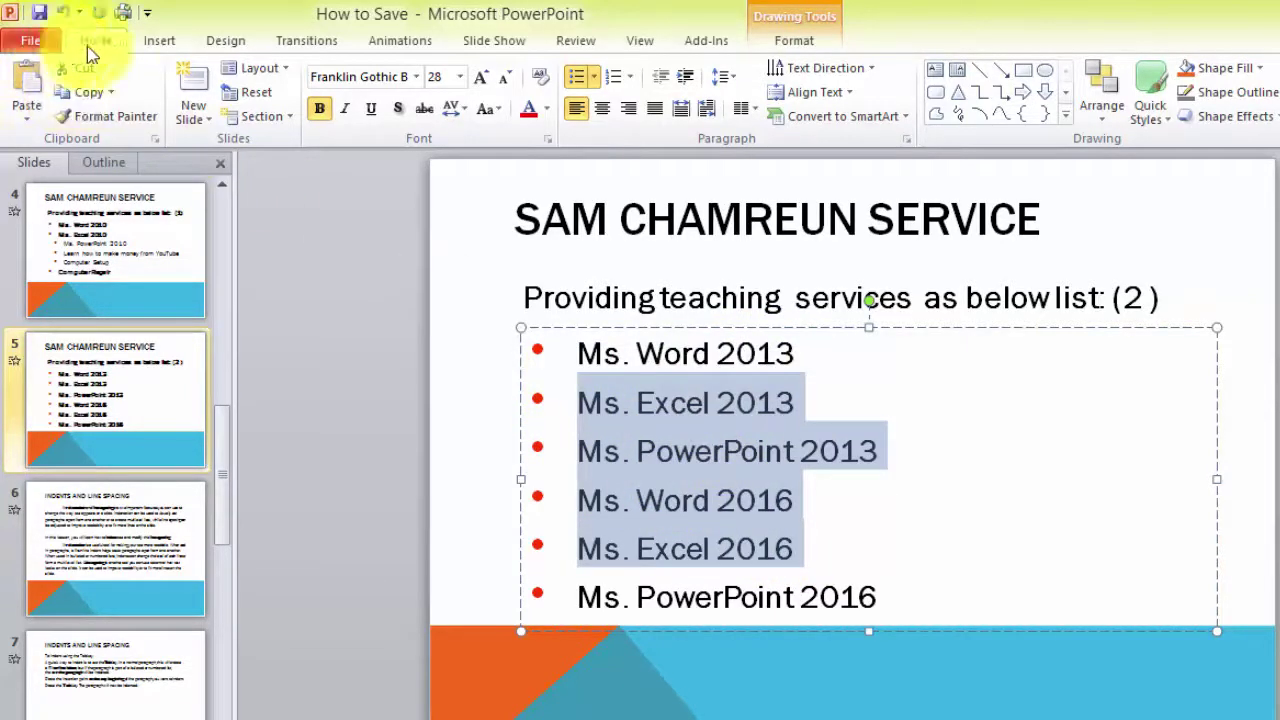
- Demote the four bullets Ms. Excel 2013 through Ms. Excel 2016 to a second list level
click(686, 79)
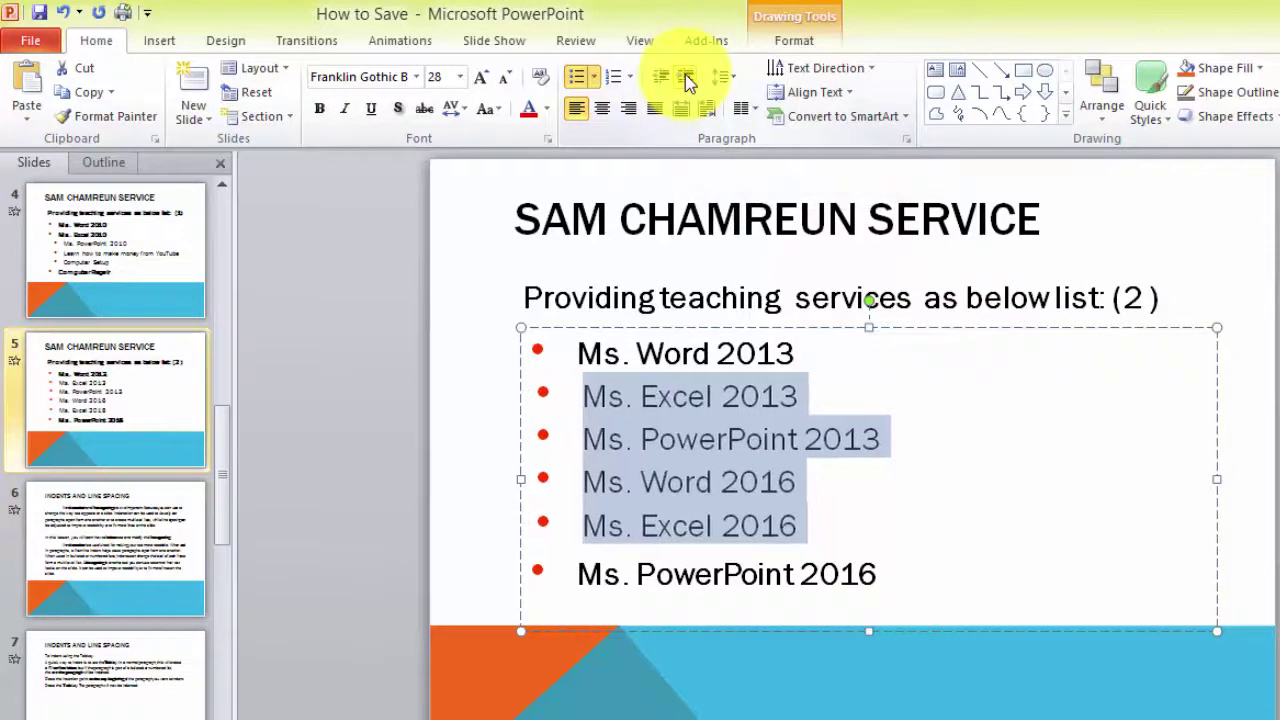
click(686, 79)
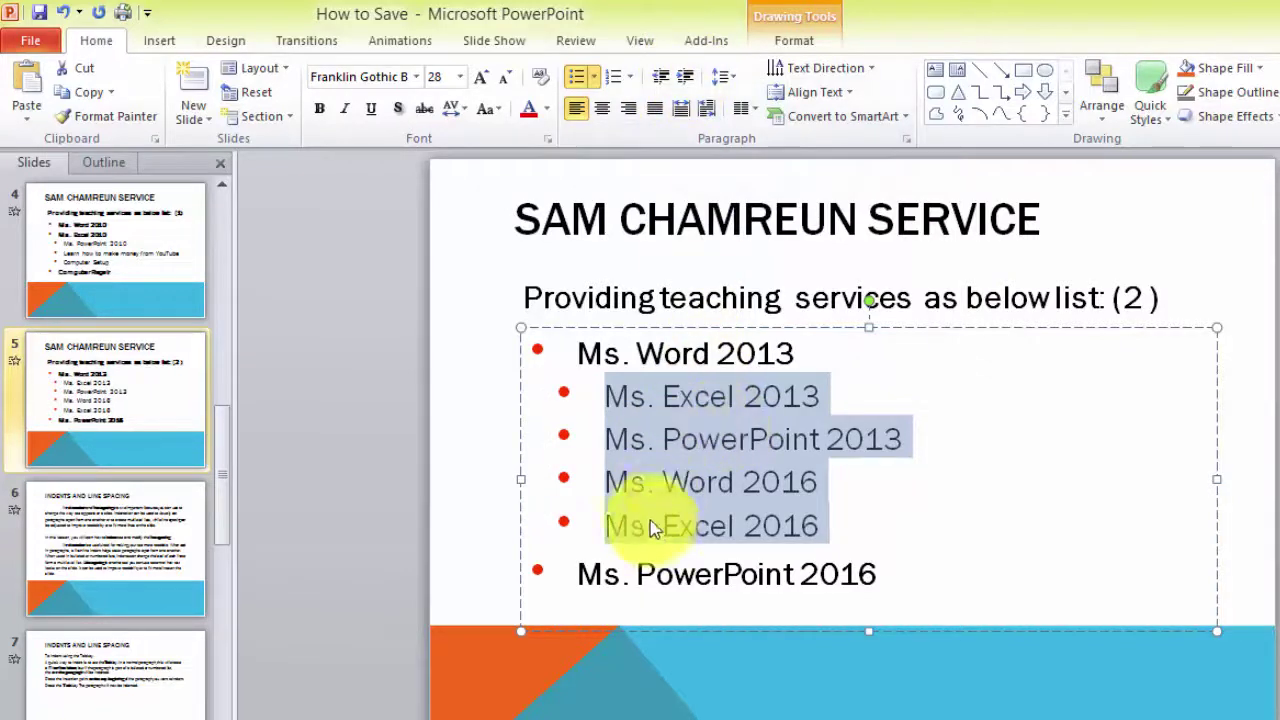
click(661, 482)
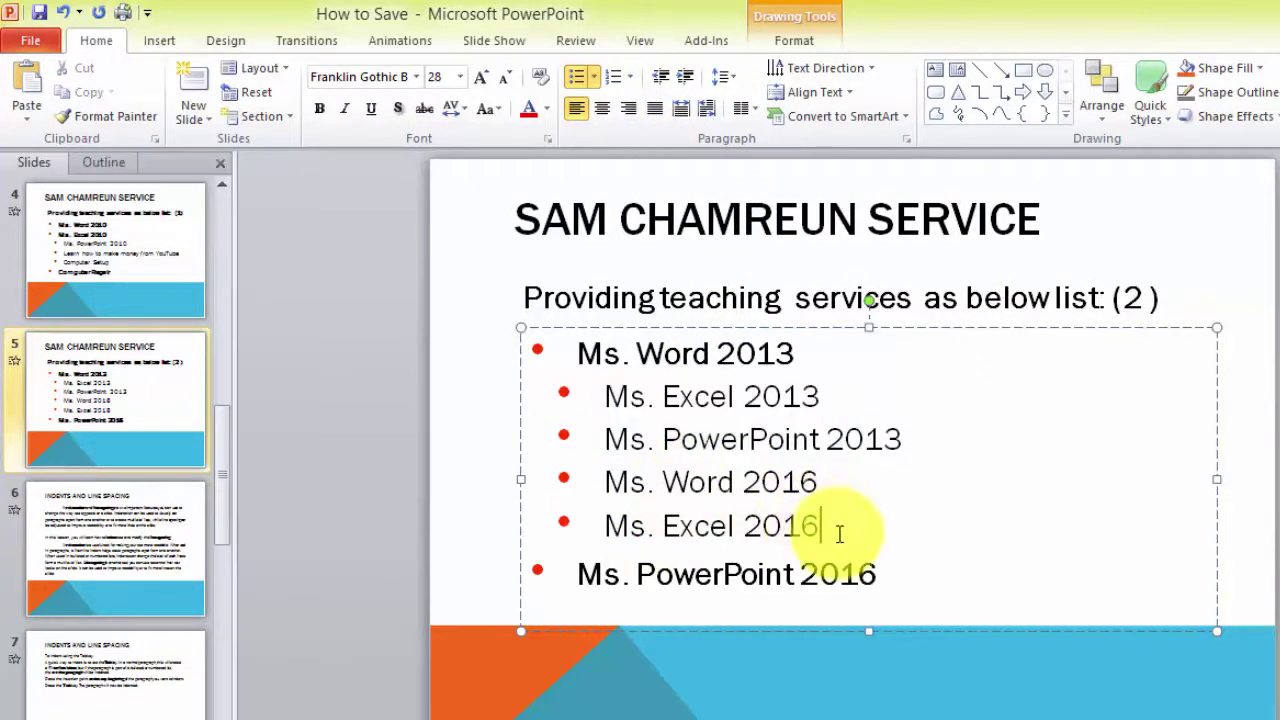
drag(840, 533, 540, 360)
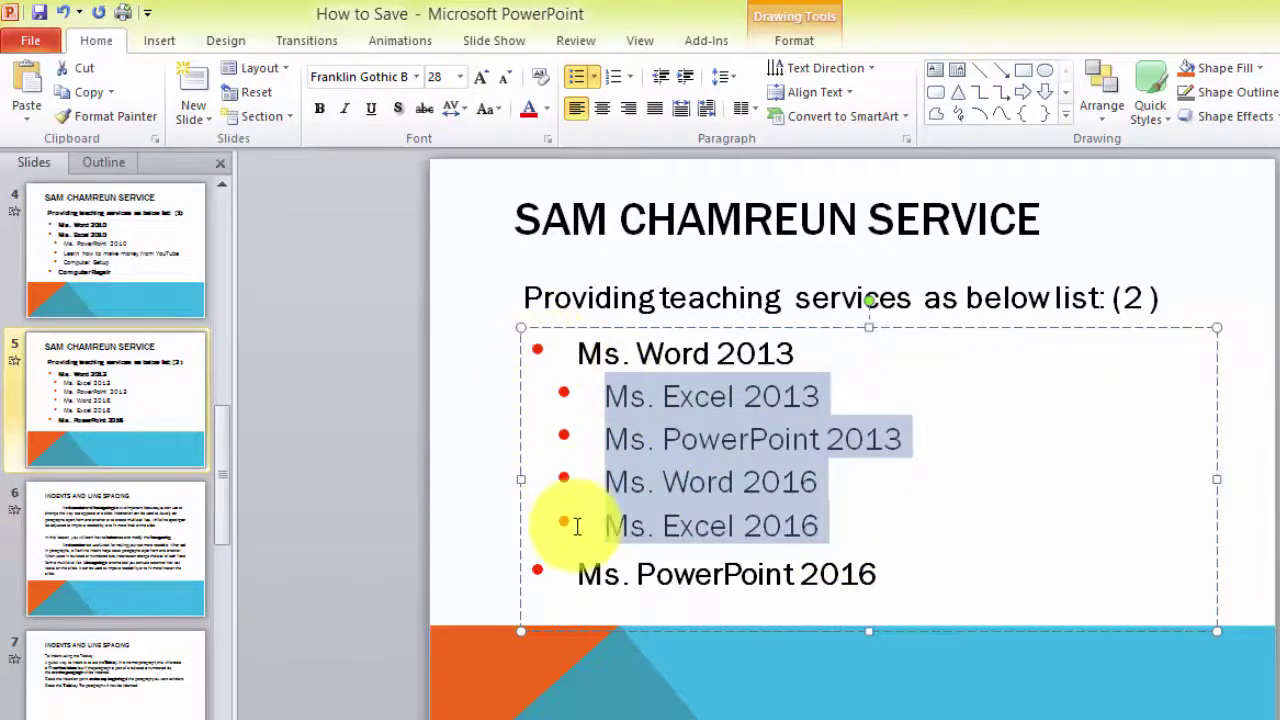
click(749, 523)
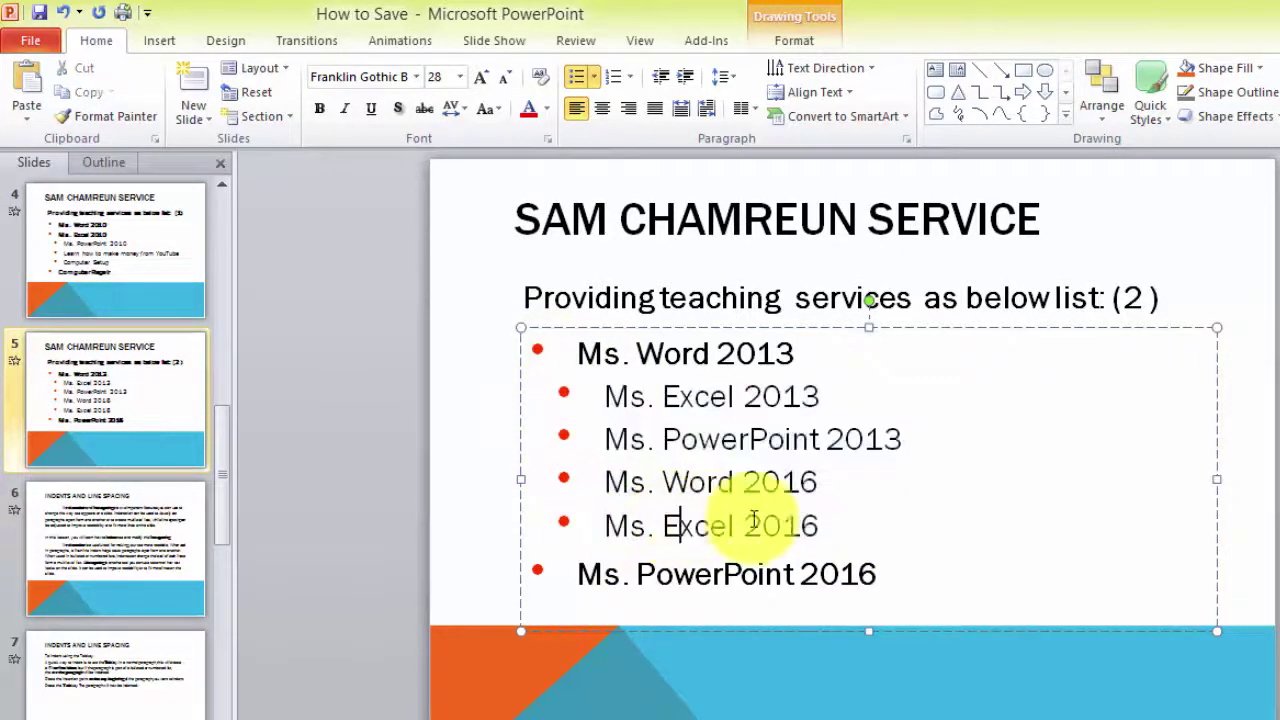
drag(826, 525, 590, 385)
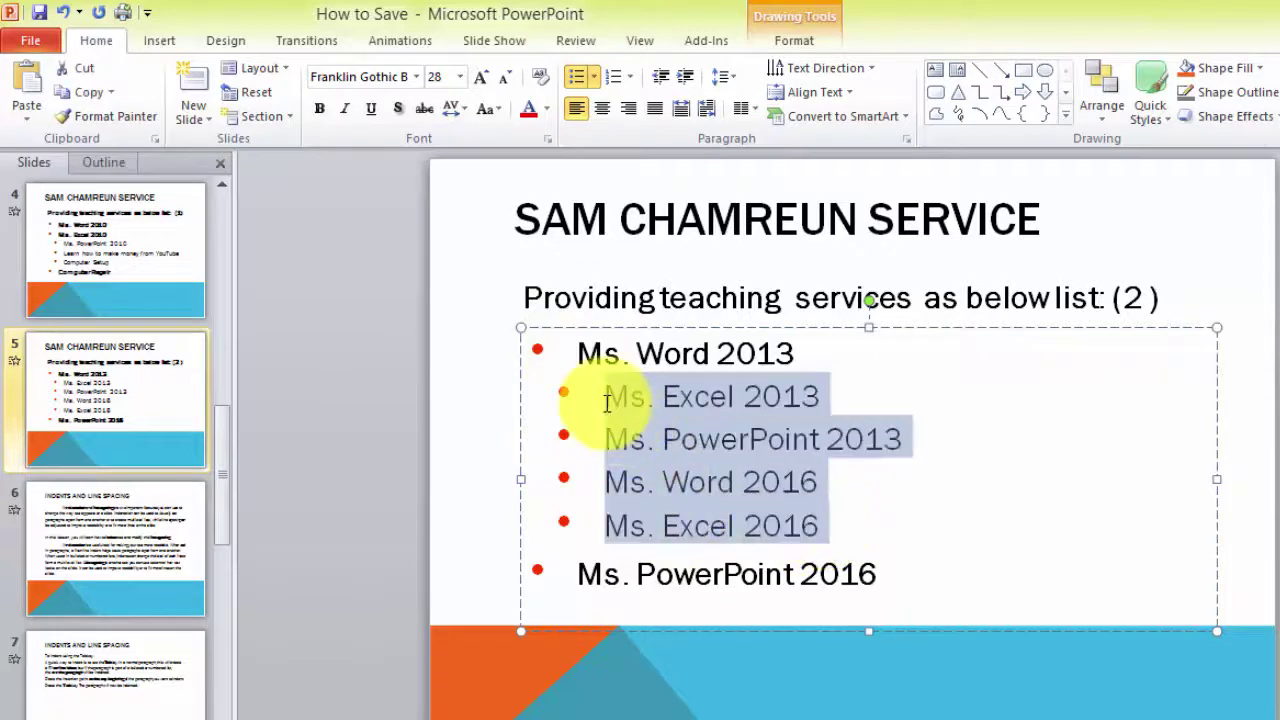
click(721, 440)
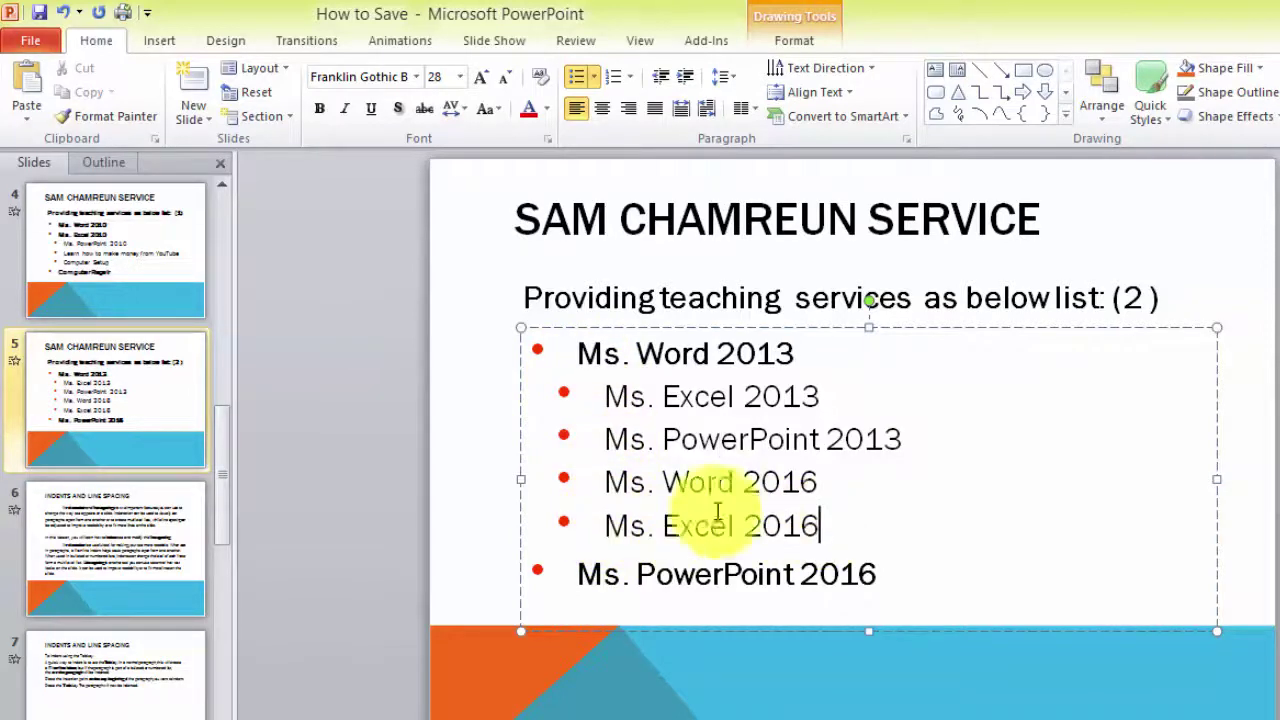
drag(826, 526, 553, 407)
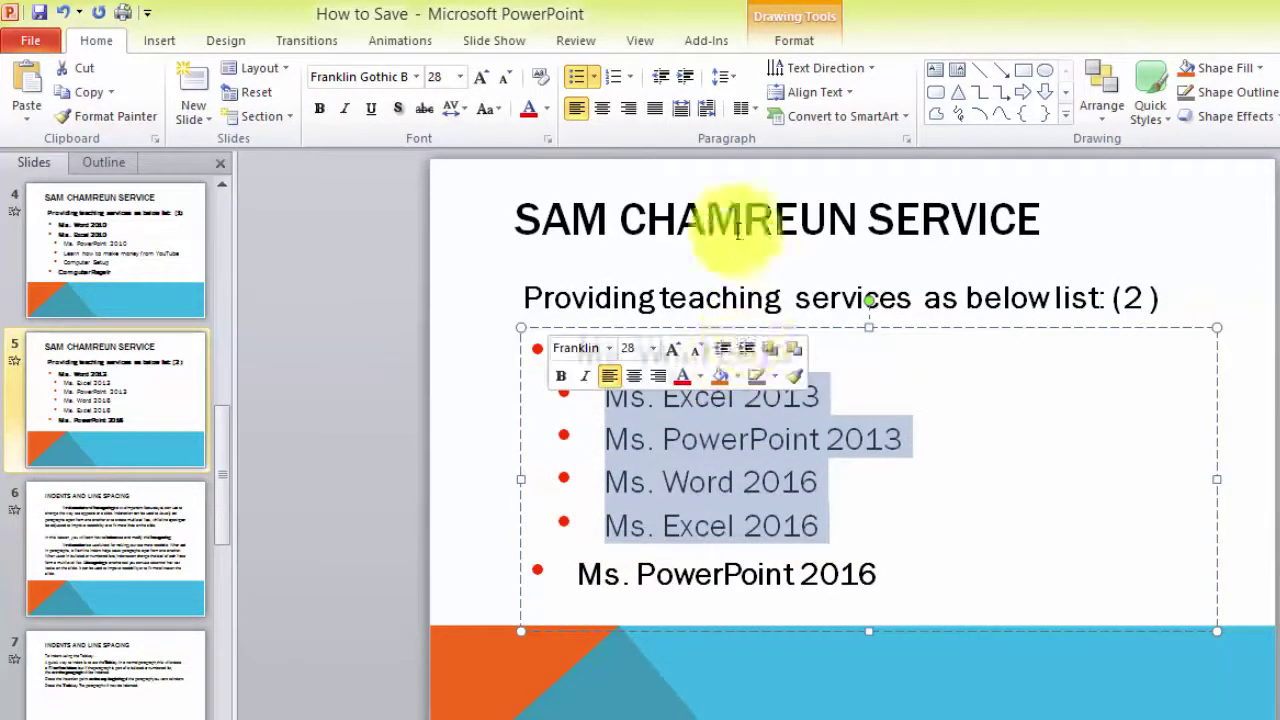
- Turn on the View ruler and drag the first-line indent marker to pull sub-bullets closer to their text
click(640, 40)
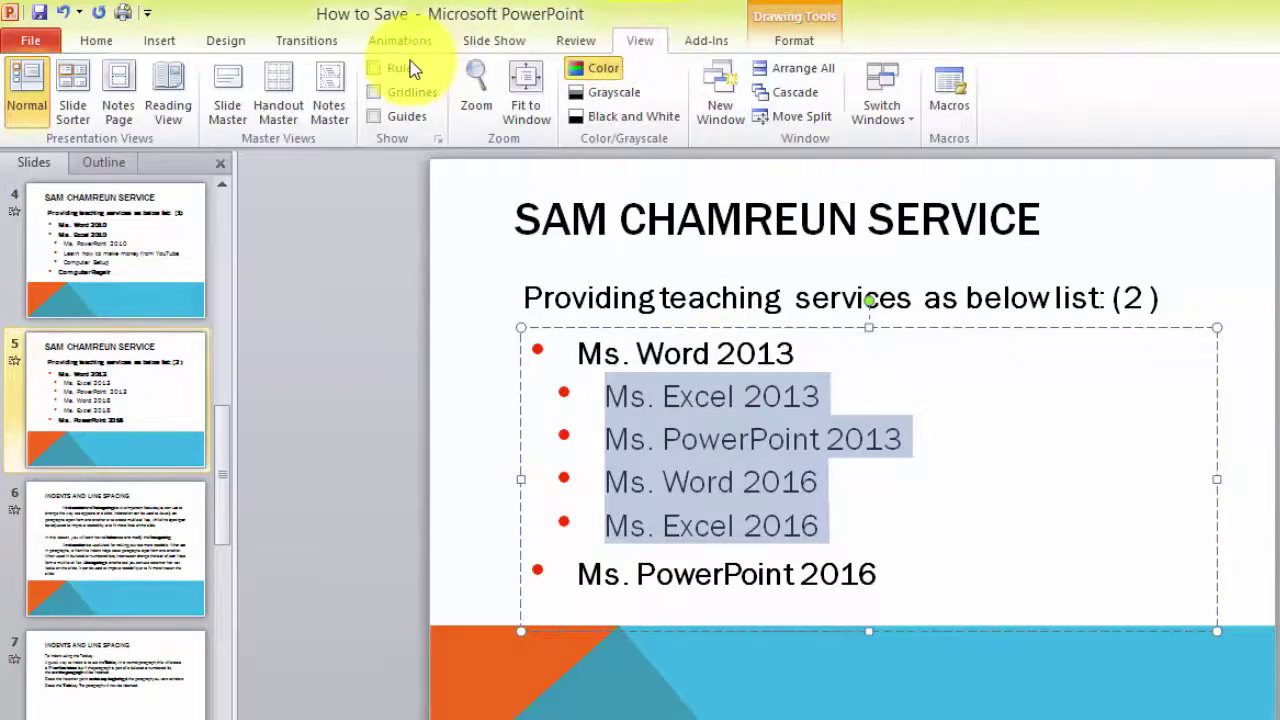
click(375, 70)
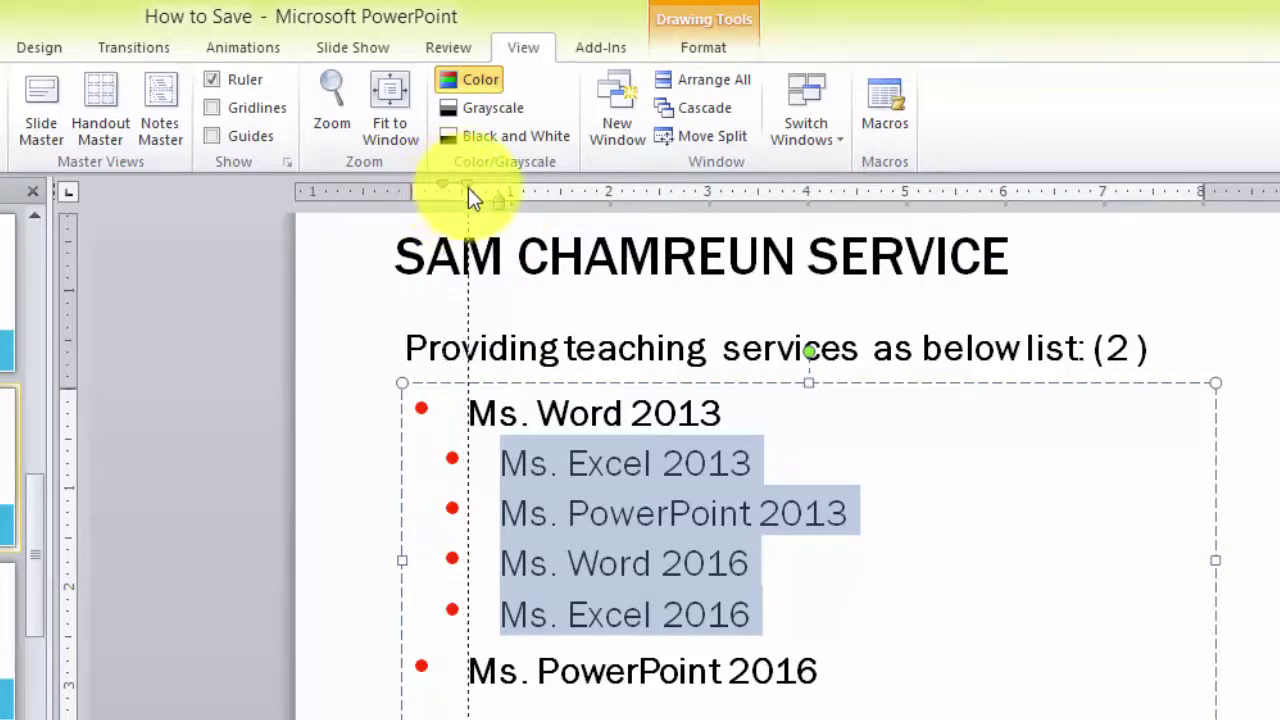
drag(469, 188, 460, 186)
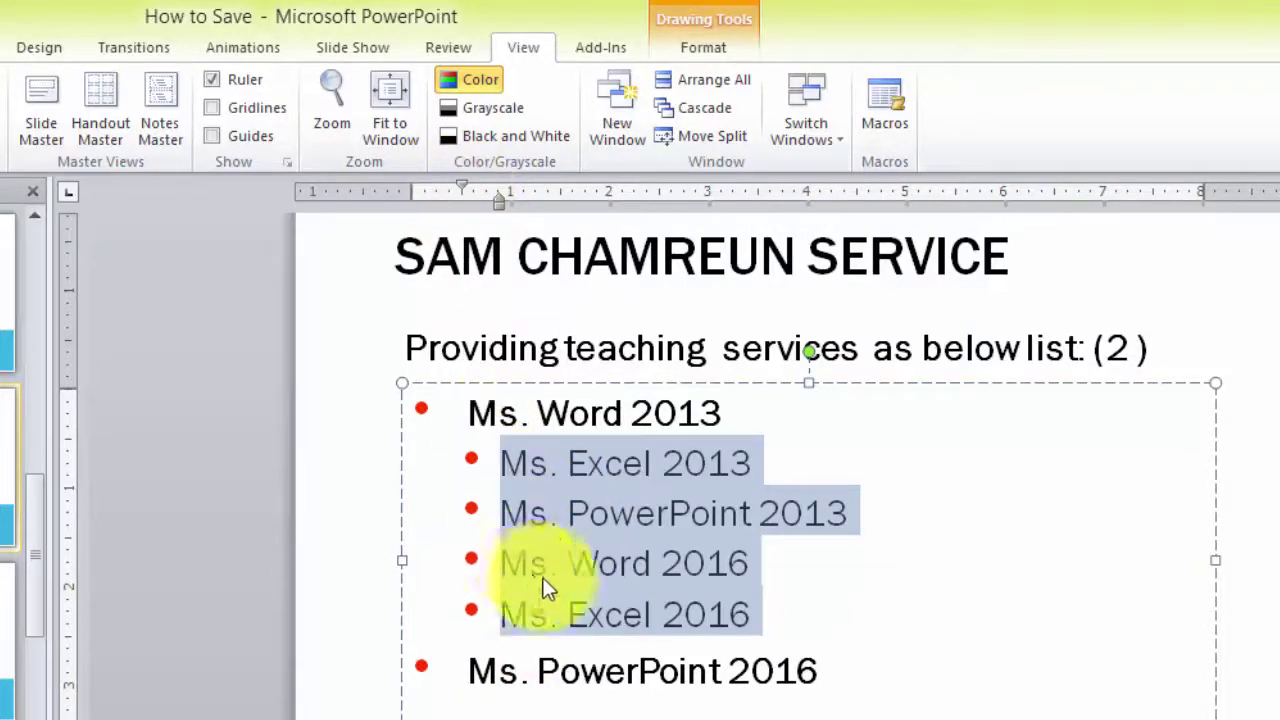
click(773, 604)
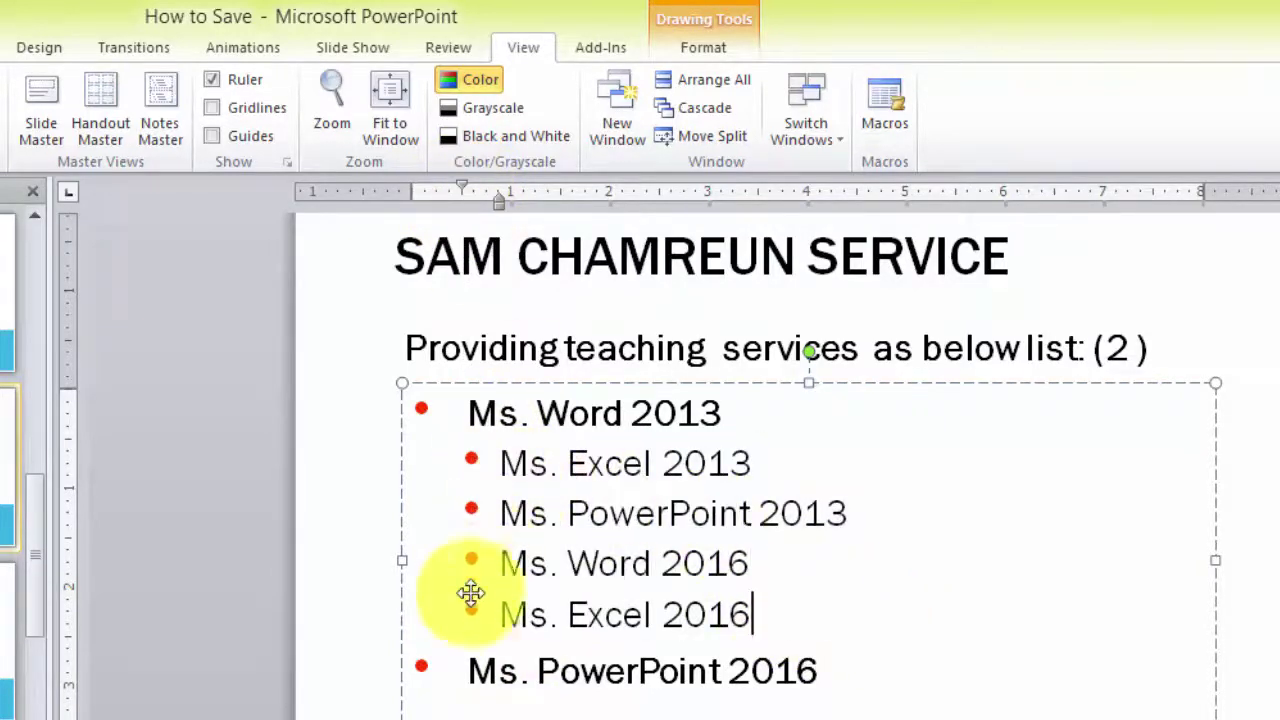